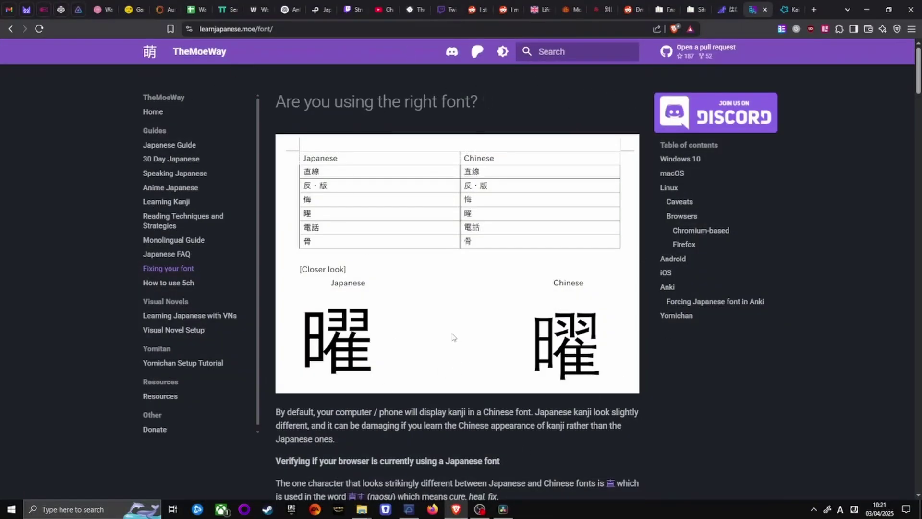
- Scroll down to the Chinese- and Japanese-font 直す examples, then open Windows Settings
scroll(453, 337, down, 4)
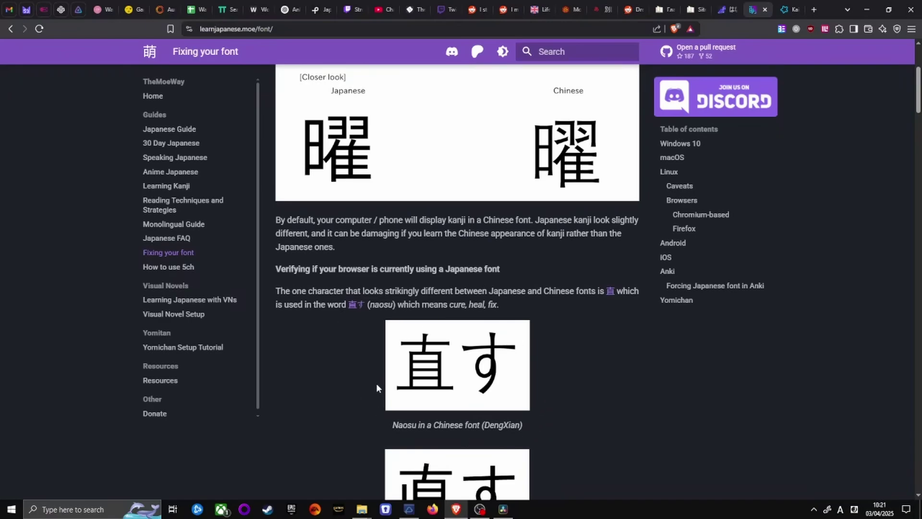
scroll(374, 382, down, 2)
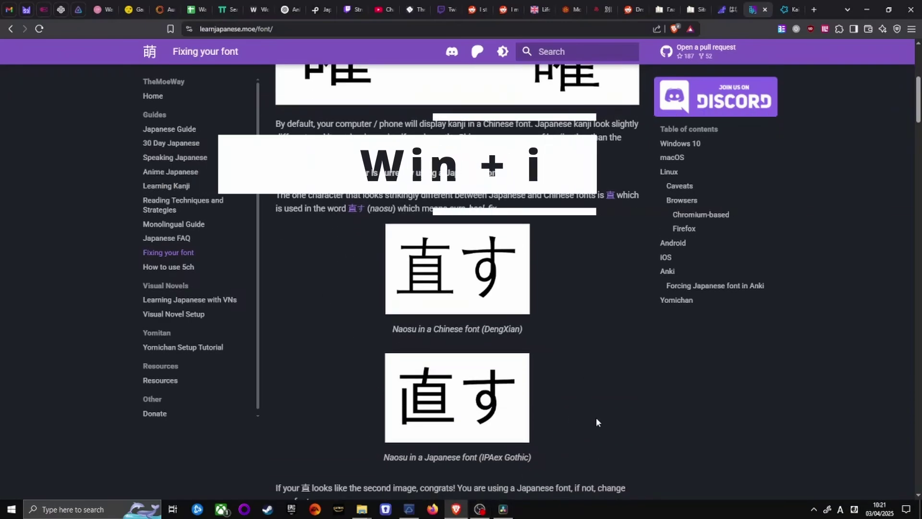
key(super+i)
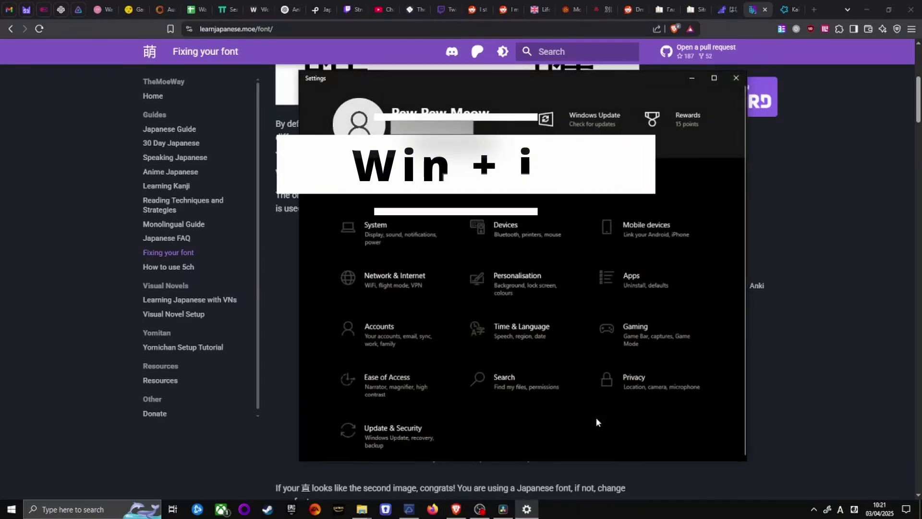
- Install the Japanese Supplemental Fonts optional feature from System > Optional features
click(376, 228)
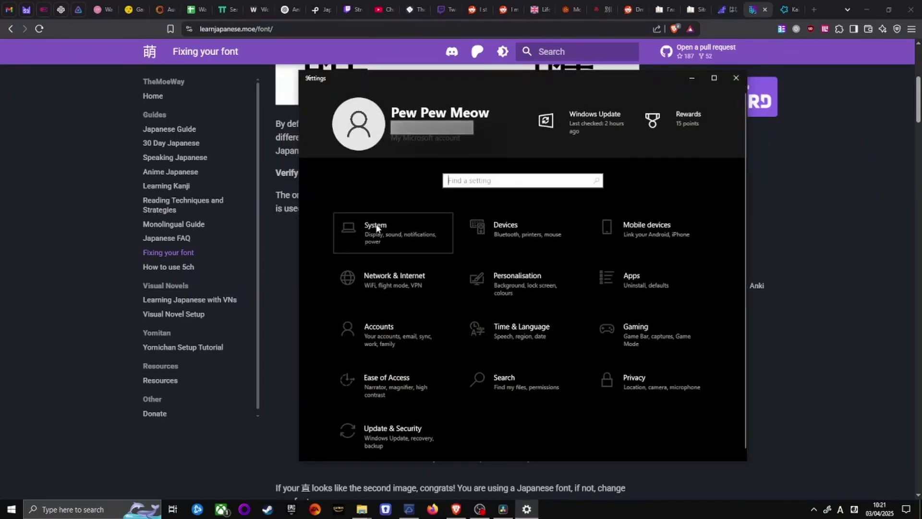
scroll(355, 345, down, 3)
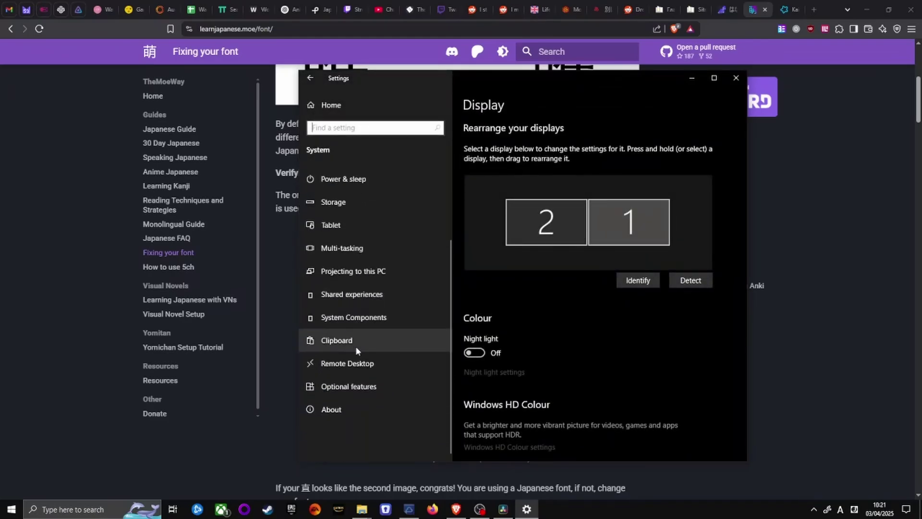
click(354, 386)
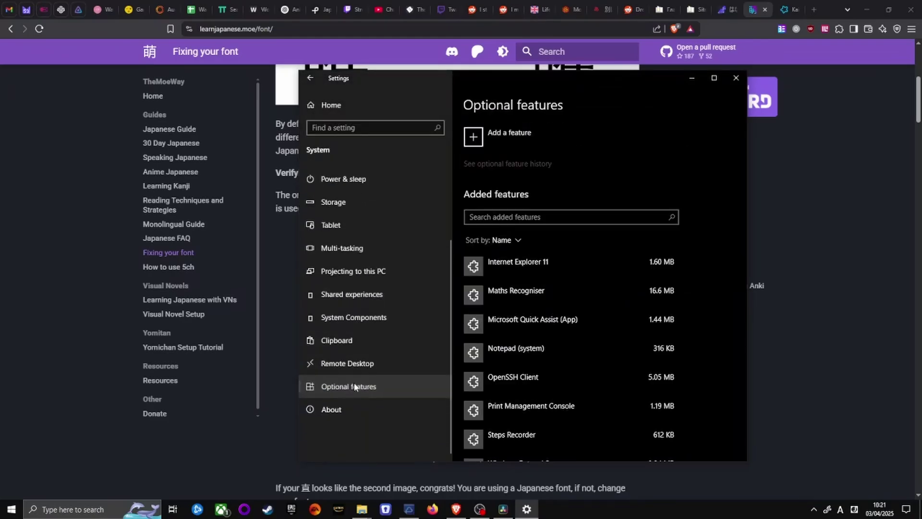
click(476, 138)
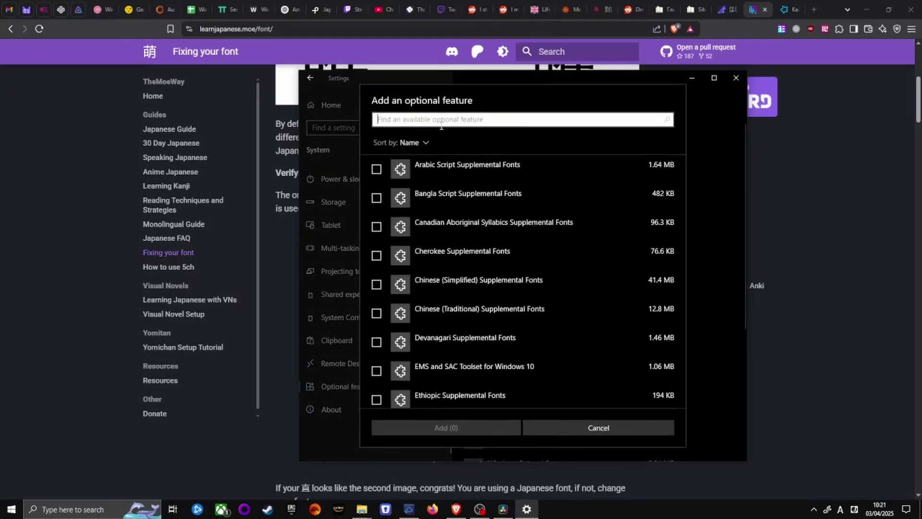
text(jap)
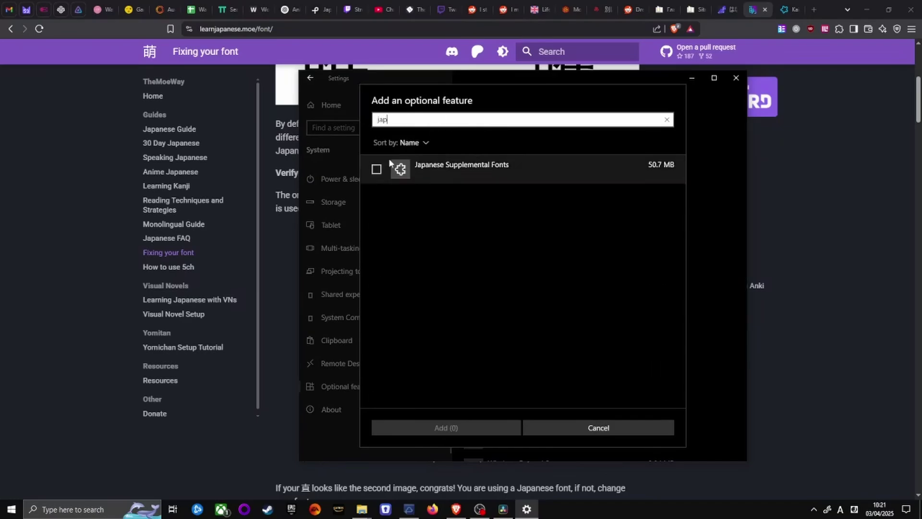
click(376, 169)
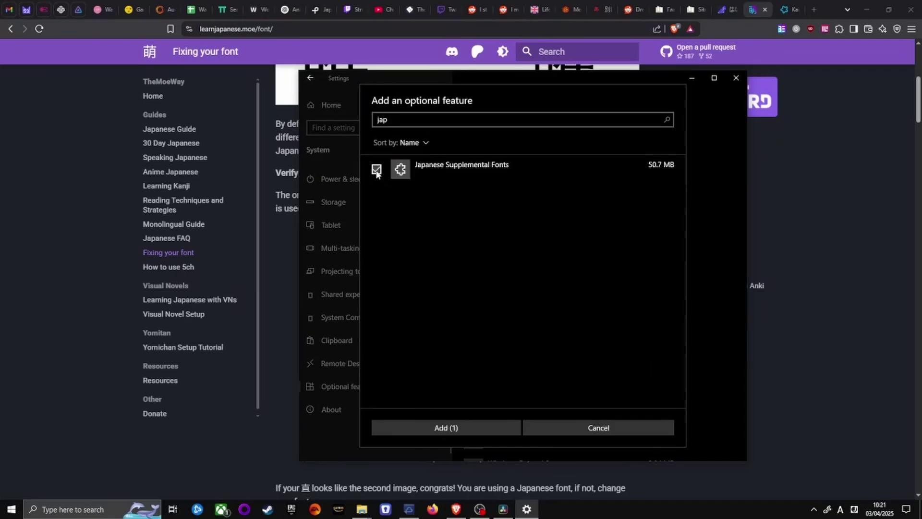
click(452, 429)
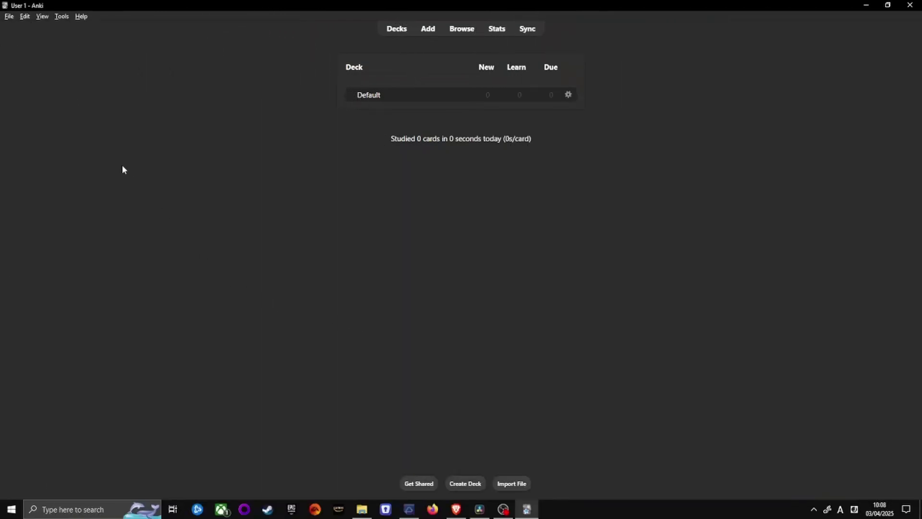
click(81, 15)
click(93, 57)
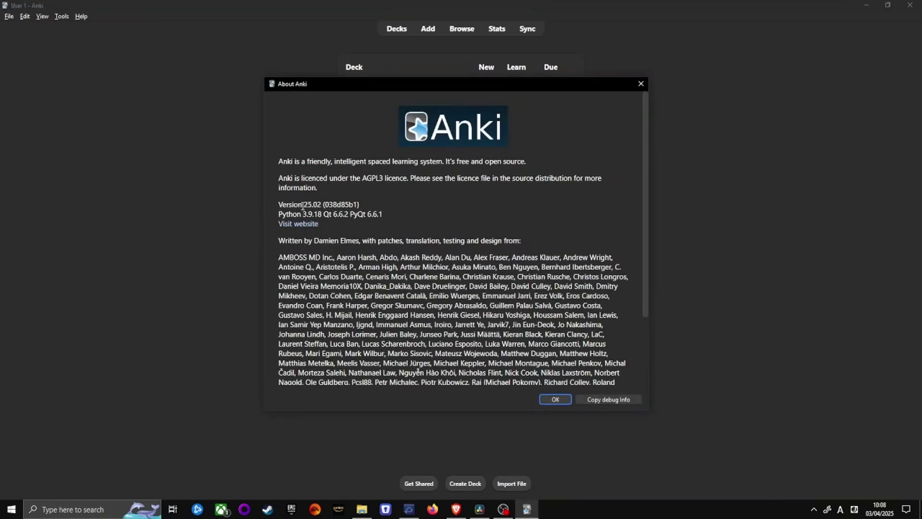
drag(302, 205, 278, 205)
click(319, 202)
click(436, 263)
click(554, 399)
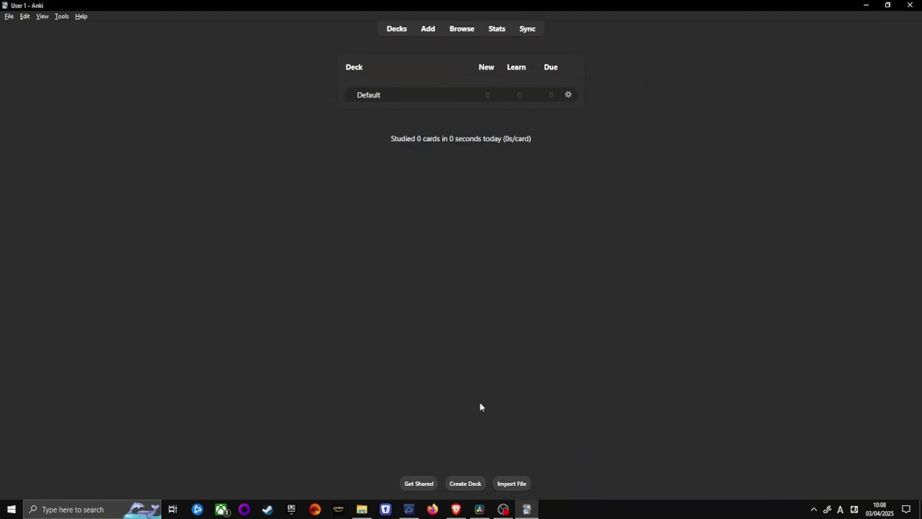
- Bring up the Anki website in Brave and scroll to its downloads section
click(455, 508)
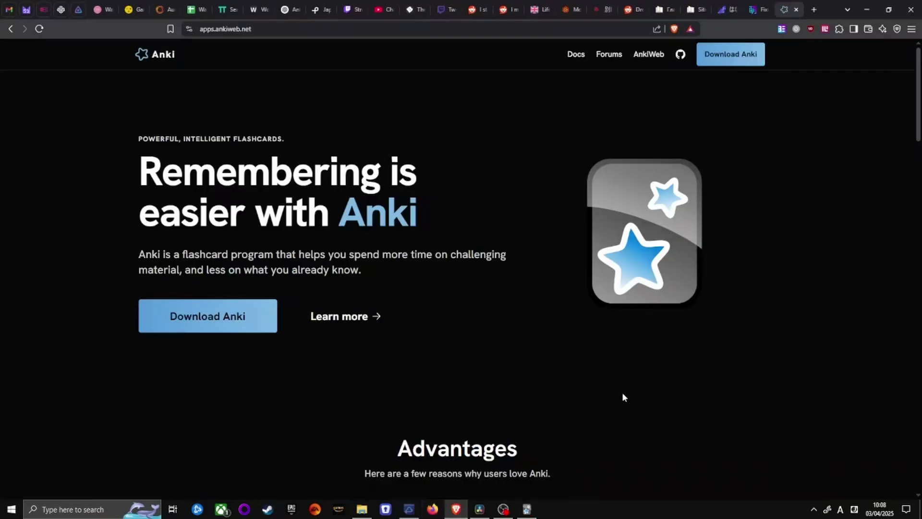
click(217, 313)
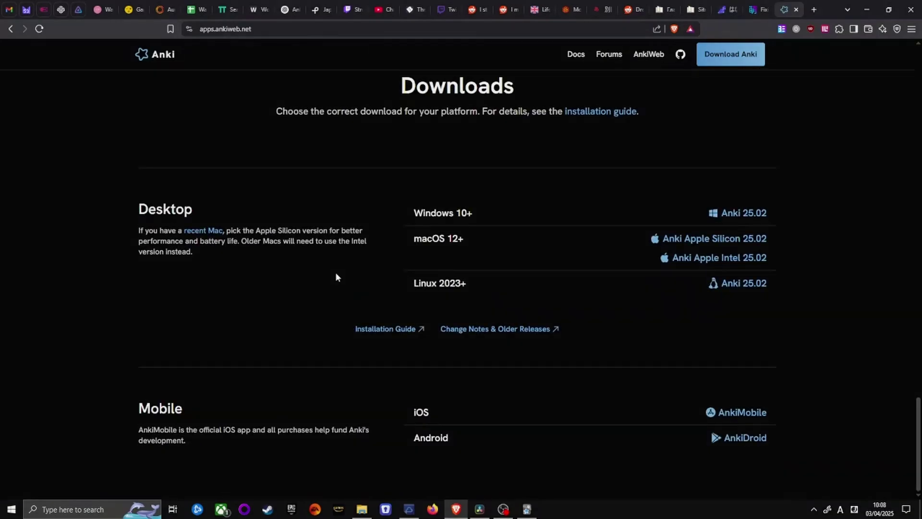
scroll(143, 312, down, 10)
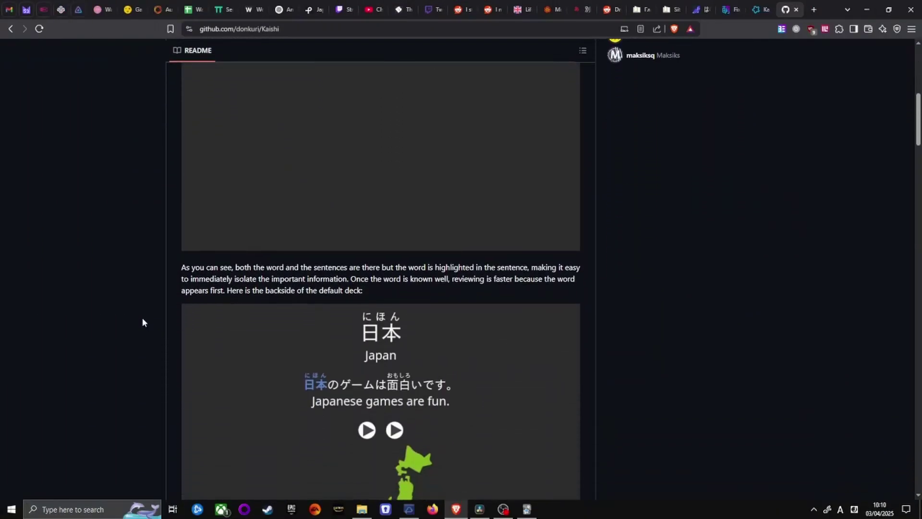
scroll(142, 318, down, 5)
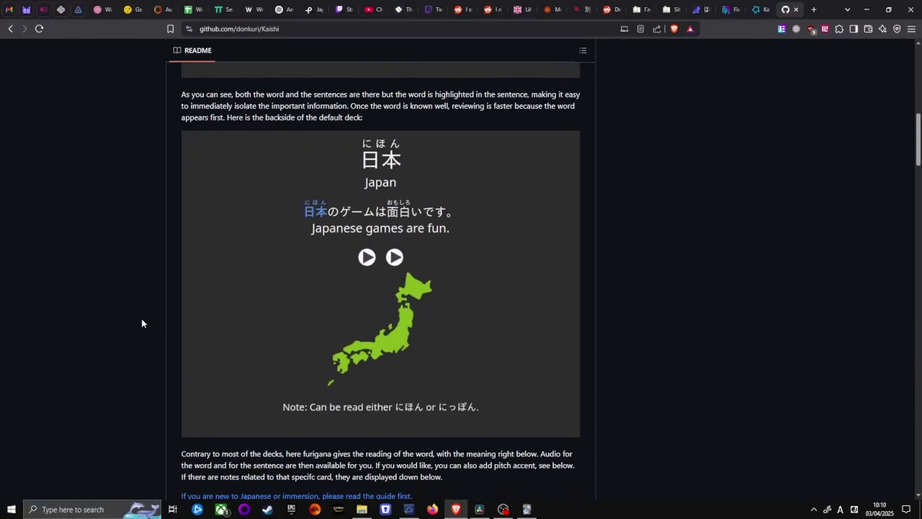
- Look through the sample cards on the Kaishi 1.5k AnkiWeb page
click(758, 9)
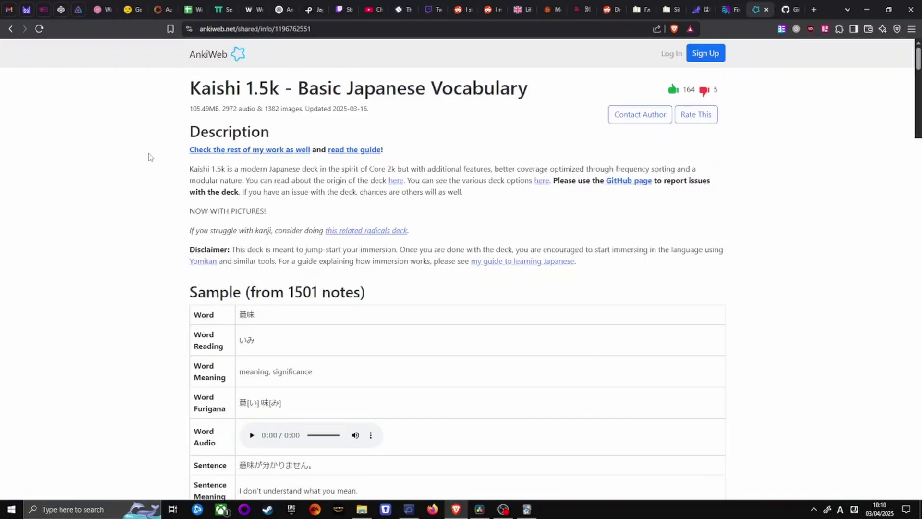
scroll(147, 183, down, 6)
scroll(139, 215, down, 1)
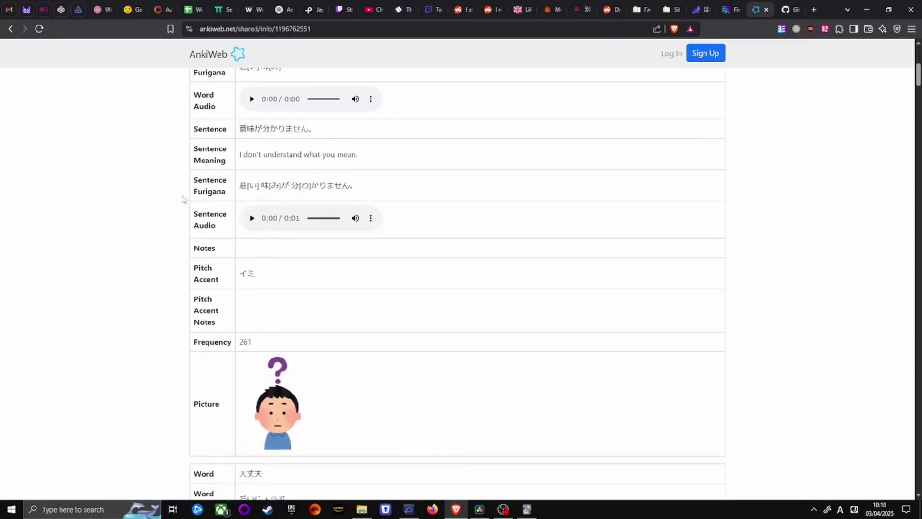
scroll(160, 276, down, 7)
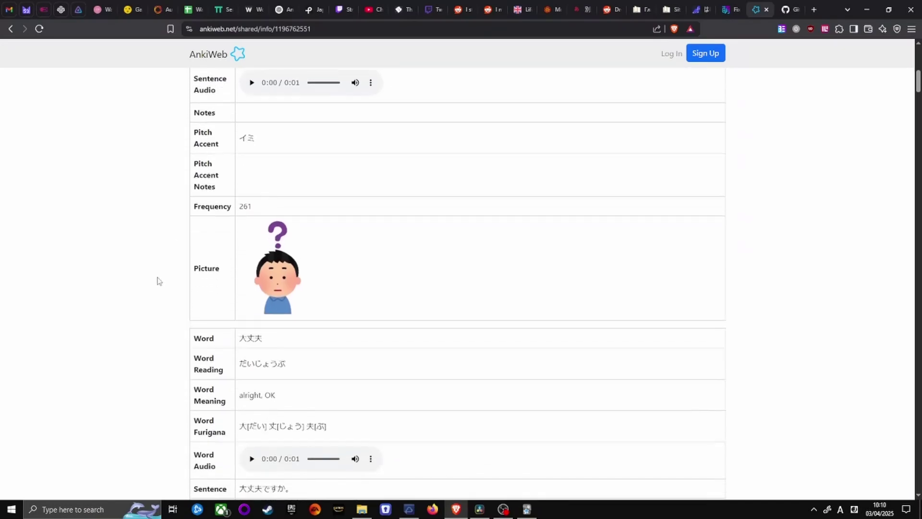
scroll(159, 281, down, 3)
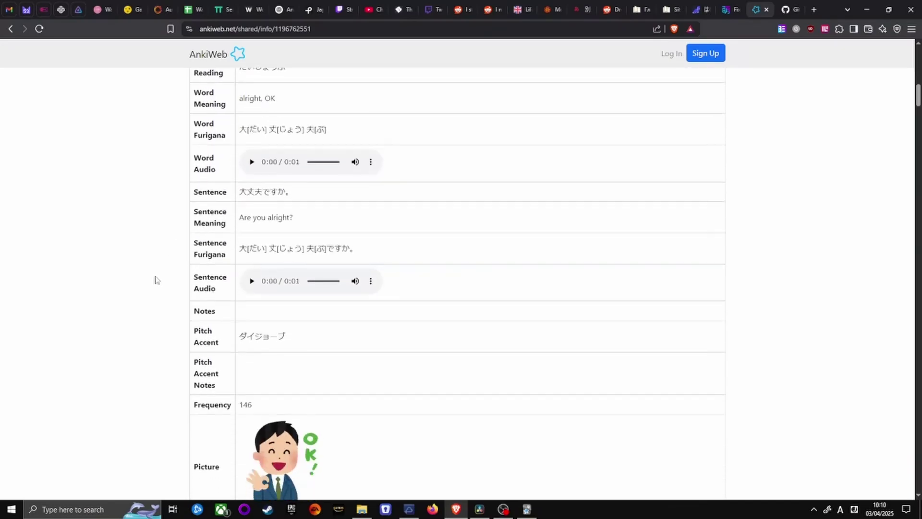
scroll(154, 280, down, 8)
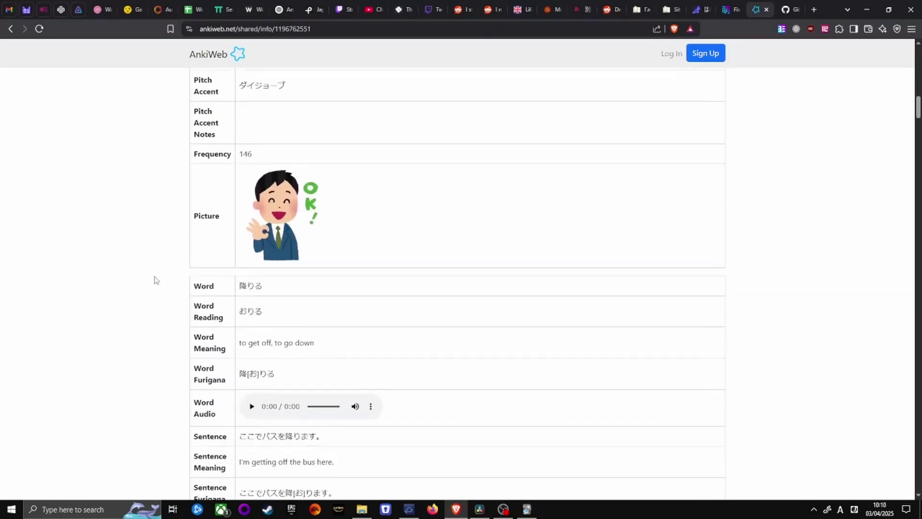
scroll(153, 279, down, 3)
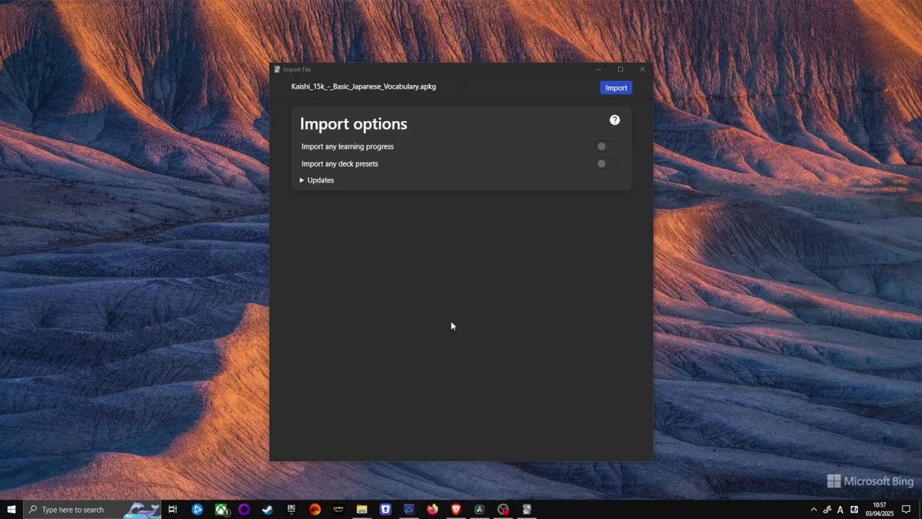
- Import the Kaishi 1.5k Basic Japanese Vocabulary deck and maximize Anki
click(619, 87)
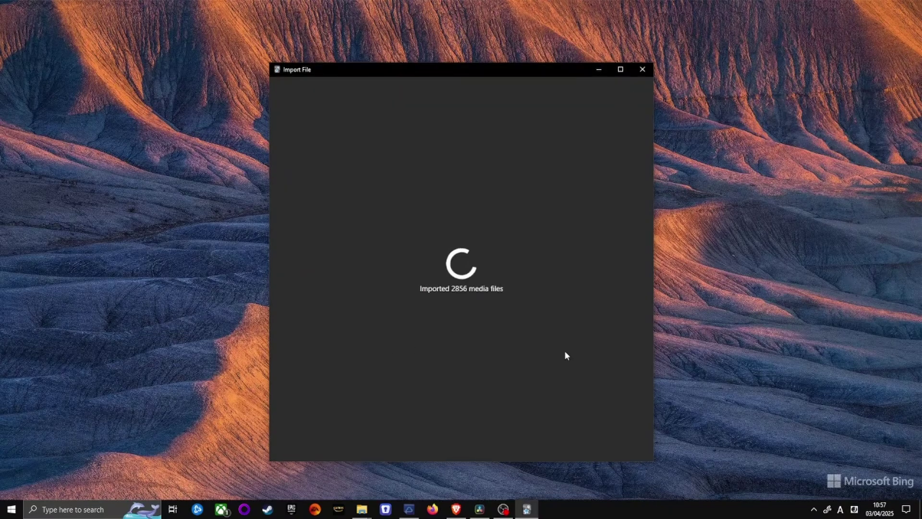
click(642, 42)
double_click(534, 102)
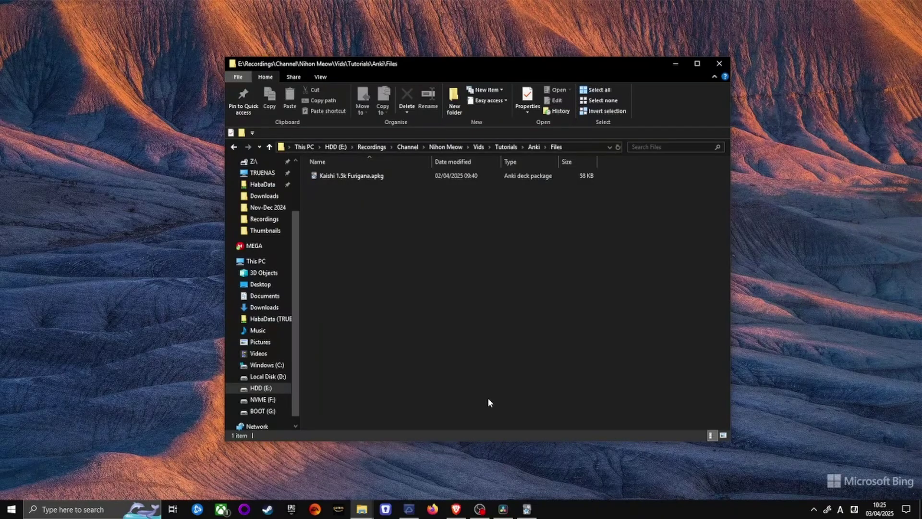
- Import Kaishi 1.5k Furigana.apkg, adding its 1 new note
mouse_move(530, 510)
double_click(350, 175)
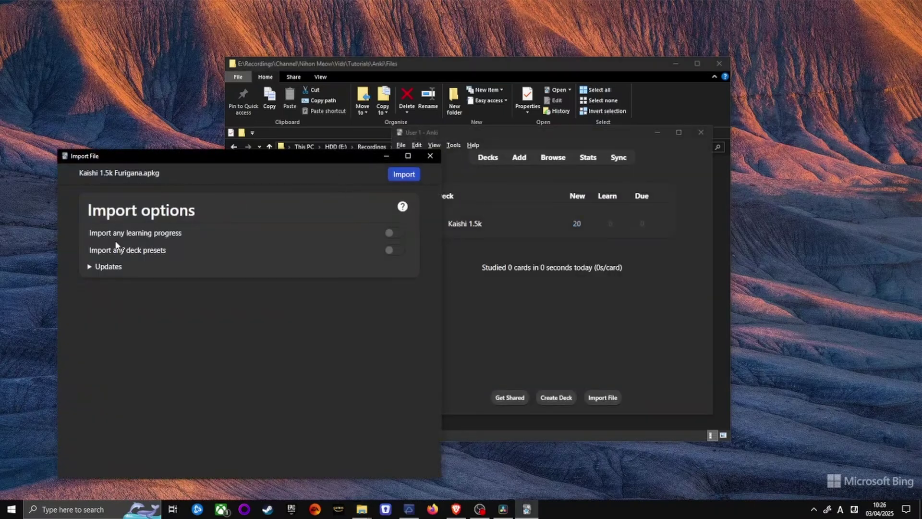
click(398, 175)
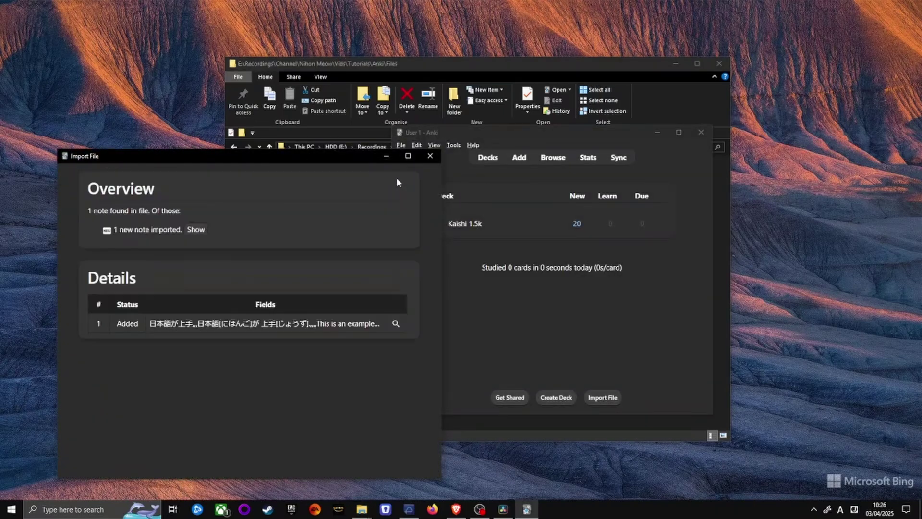
click(427, 157)
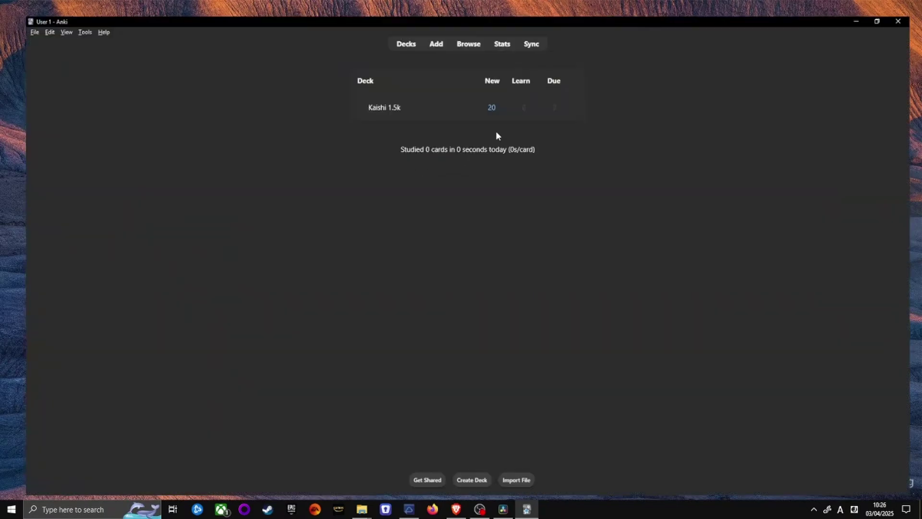
- Filter the maximized browser to the Kaishi 1.5k note type, select all 1501 cards, show Notes actions
key(super+Up)
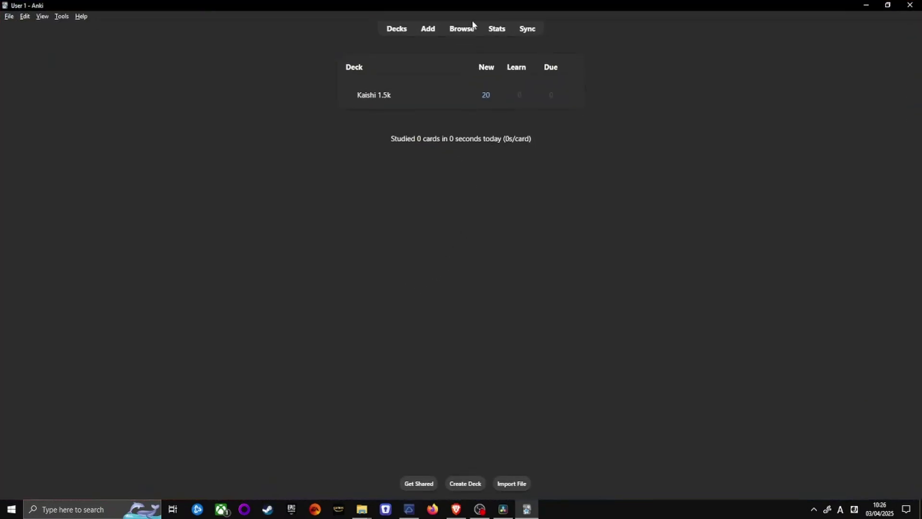
click(457, 30)
double_click(457, 126)
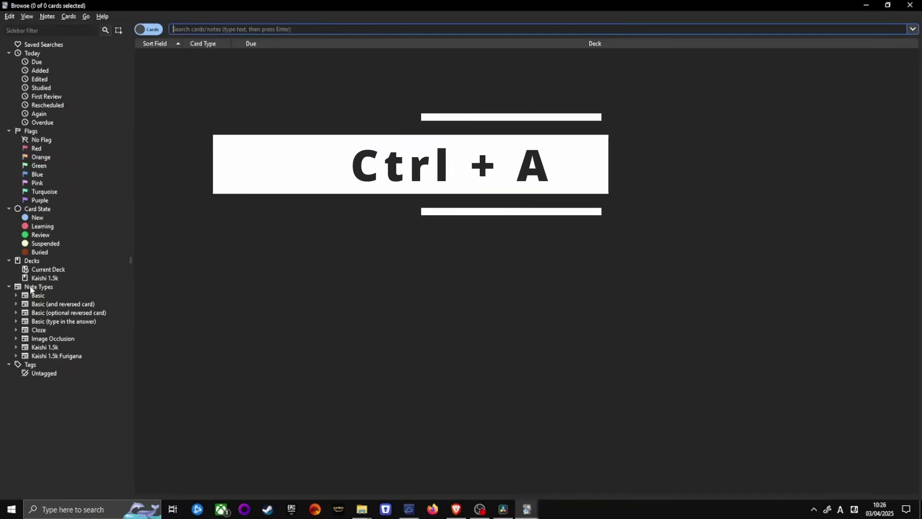
click(46, 347)
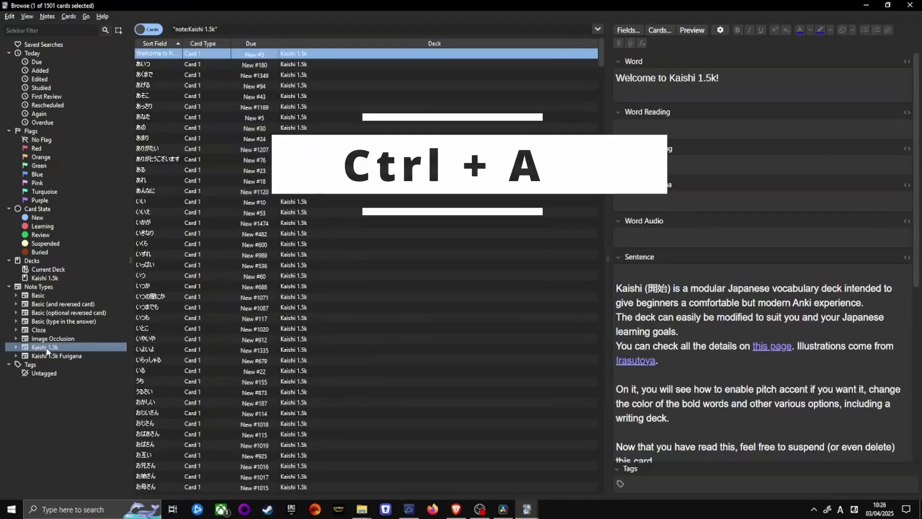
click(224, 180)
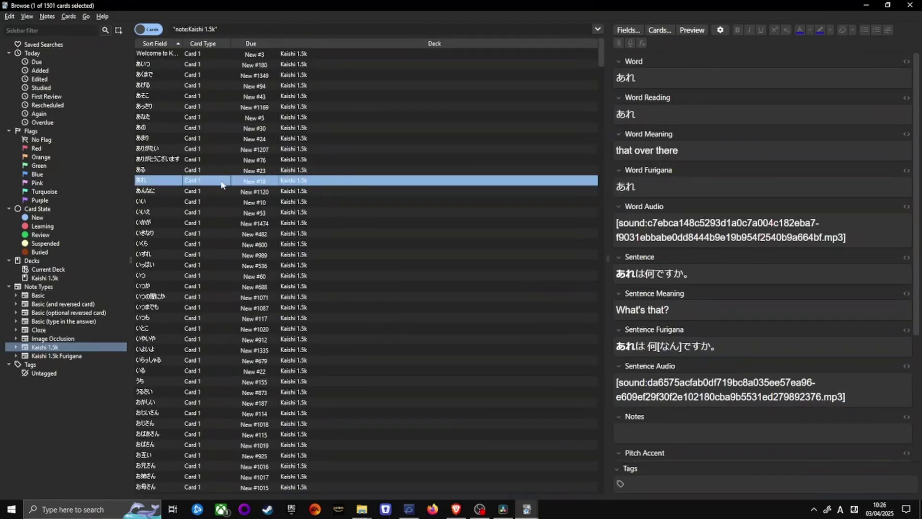
key(ctrl+a)
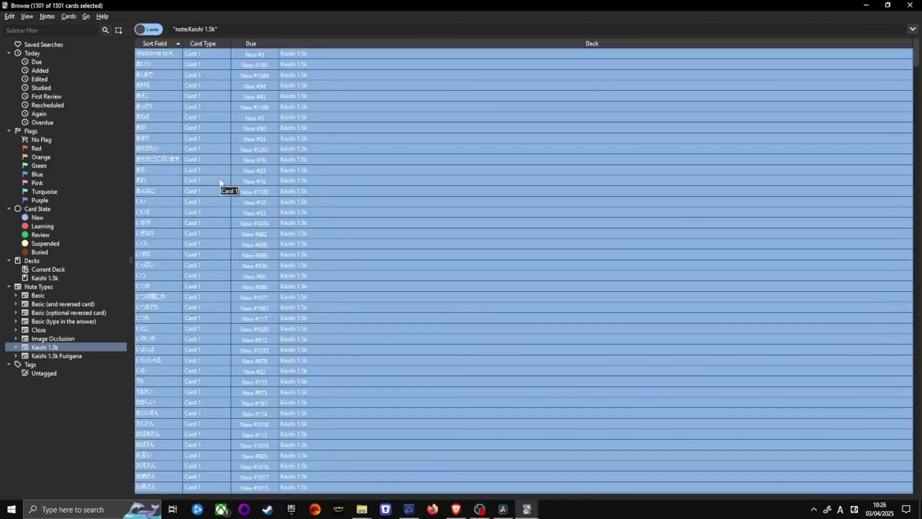
right_click(220, 182)
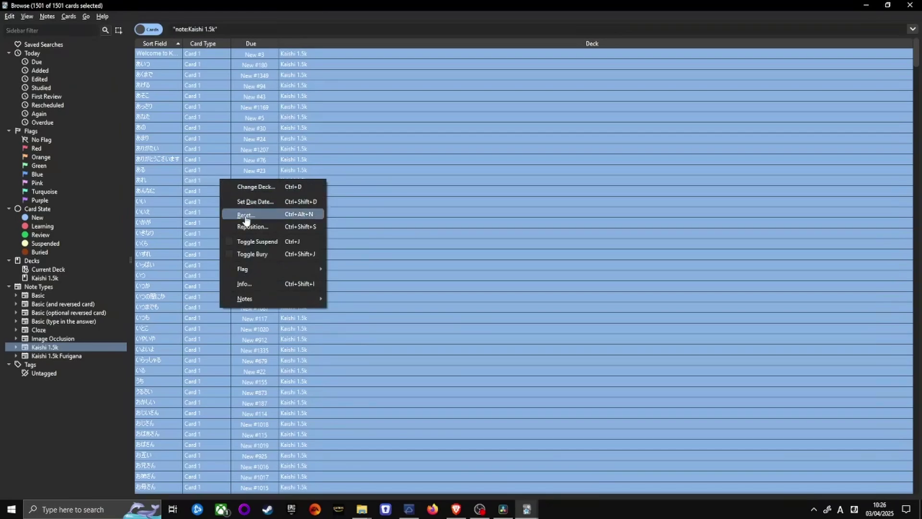
mouse_move(255, 301)
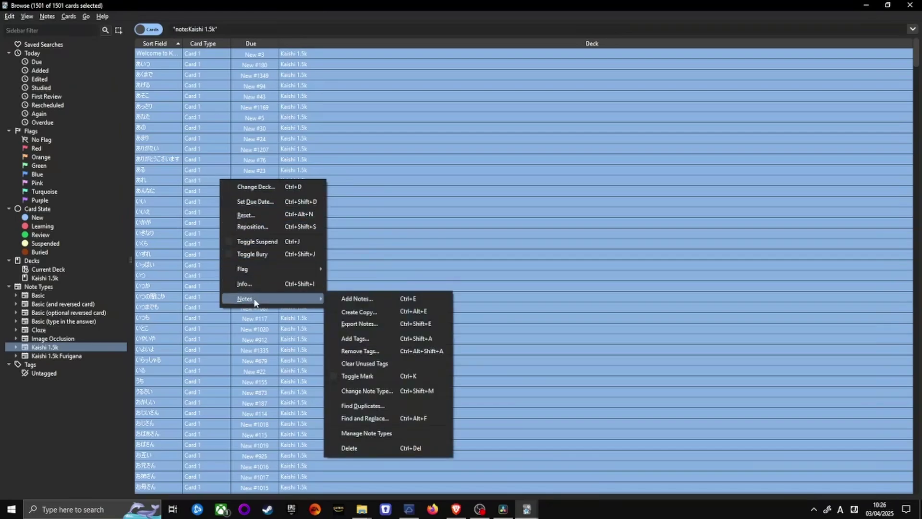
- Change the note type of all 1501 notes to Kaishi 1.5k Furigana and save
click(368, 391)
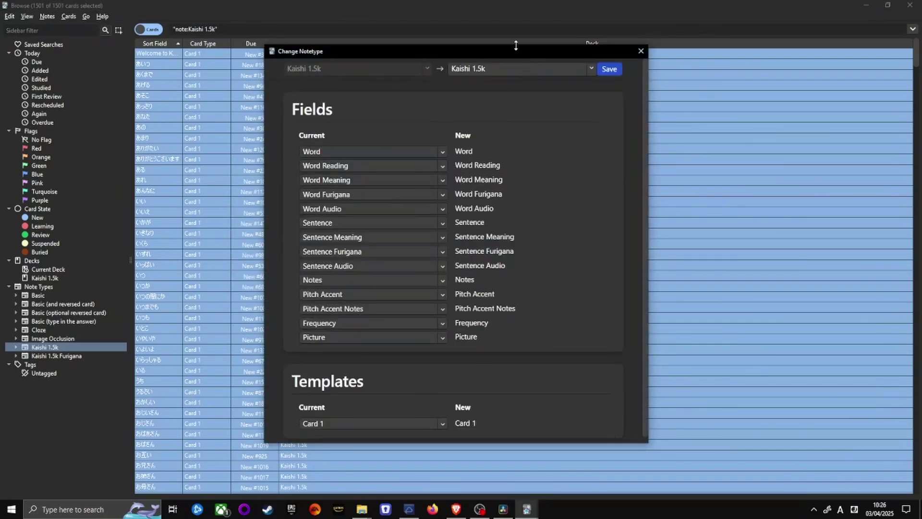
click(590, 70)
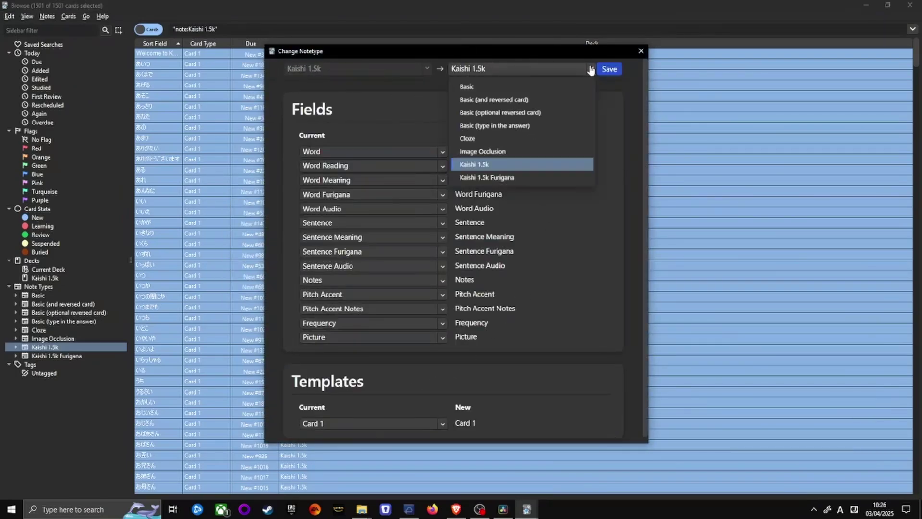
click(484, 179)
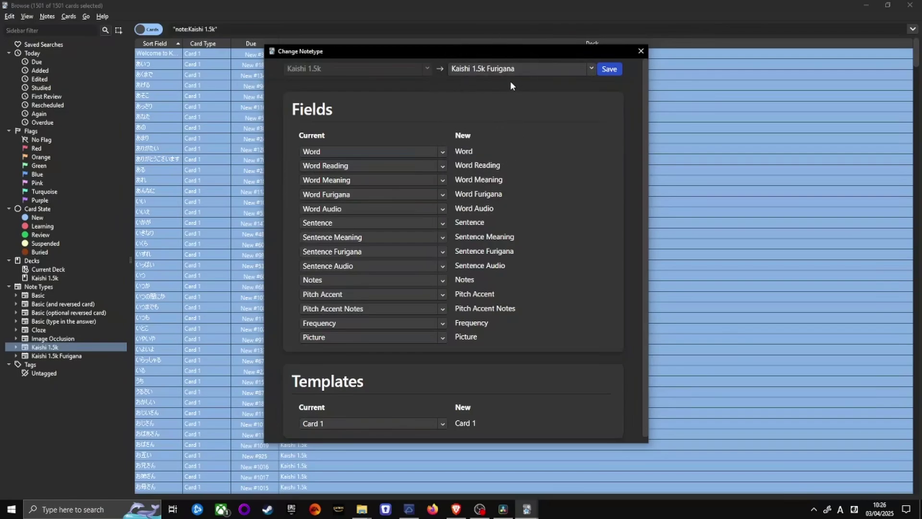
click(610, 70)
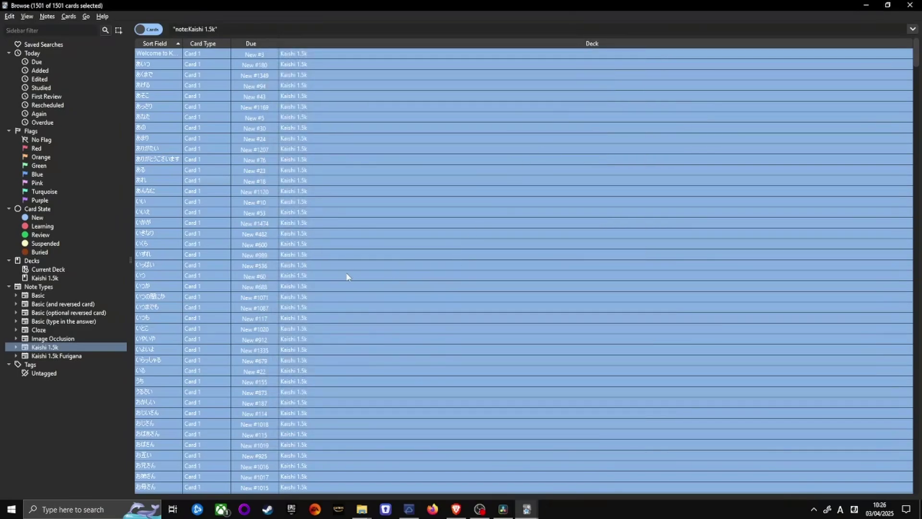
scroll(276, 297, down, 1)
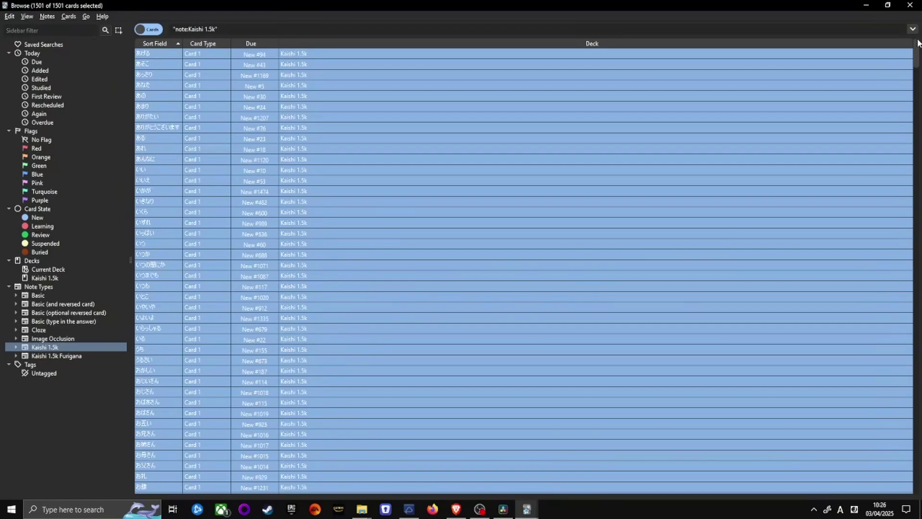
- Close the card browser
click(910, 5)
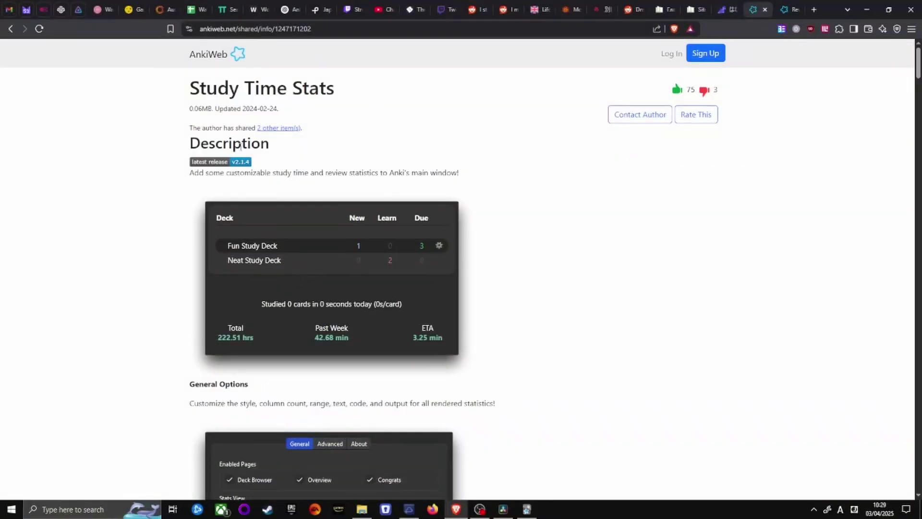
scroll(386, 144, down, 8)
scroll(444, 239, down, 8)
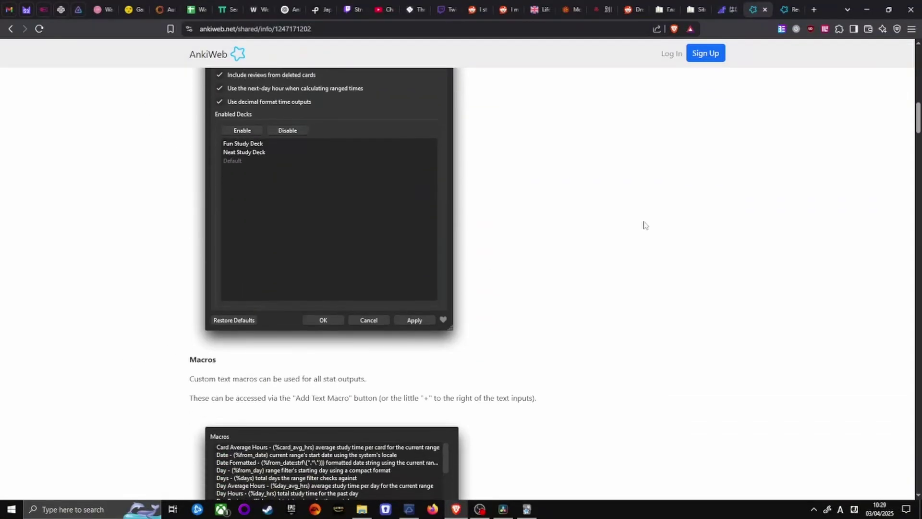
- Scroll the Review Heatmap add-on page down to its Download section
key(ctrl+Tab)
scroll(384, 138, down, 1)
scroll(384, 154, down, 6)
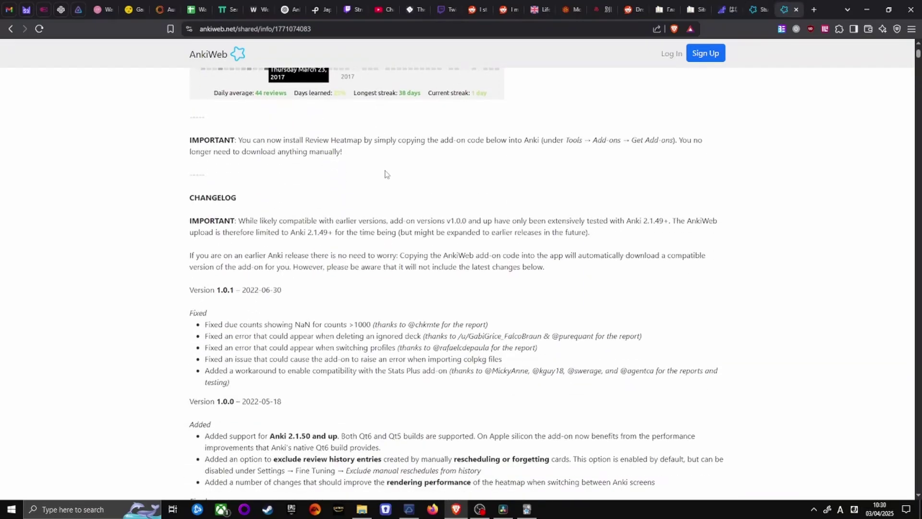
scroll(384, 175, down, 9)
scroll(377, 196, down, 5)
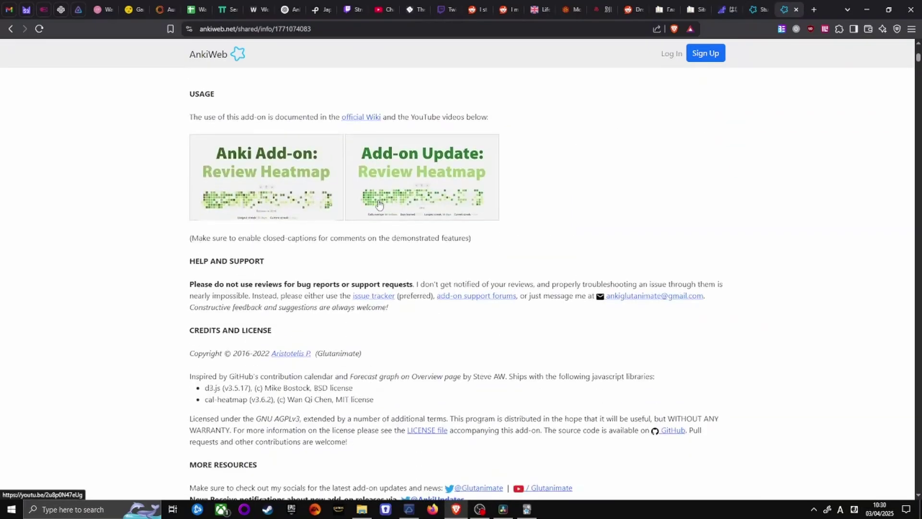
scroll(380, 207, down, 6)
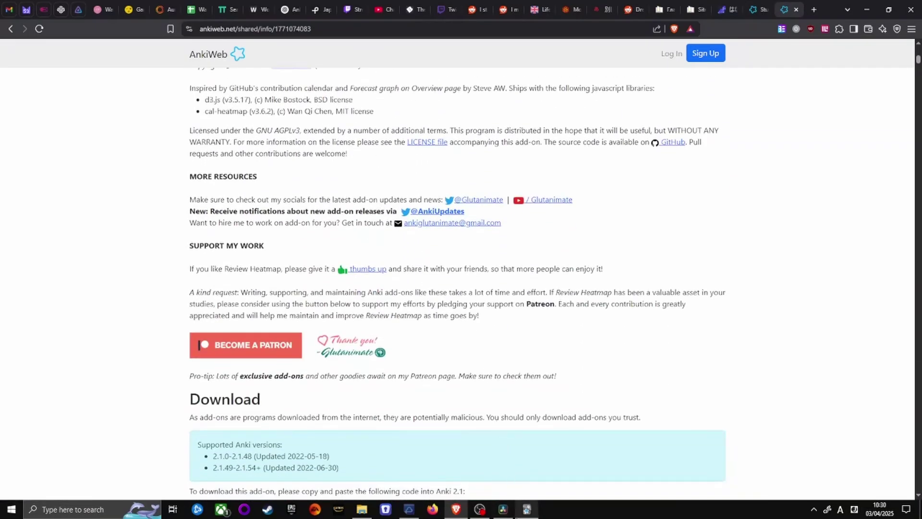
click(526, 509)
- Open the add-on code prompt via Tools > Add-ons > Get Add-ons
key(Escape)
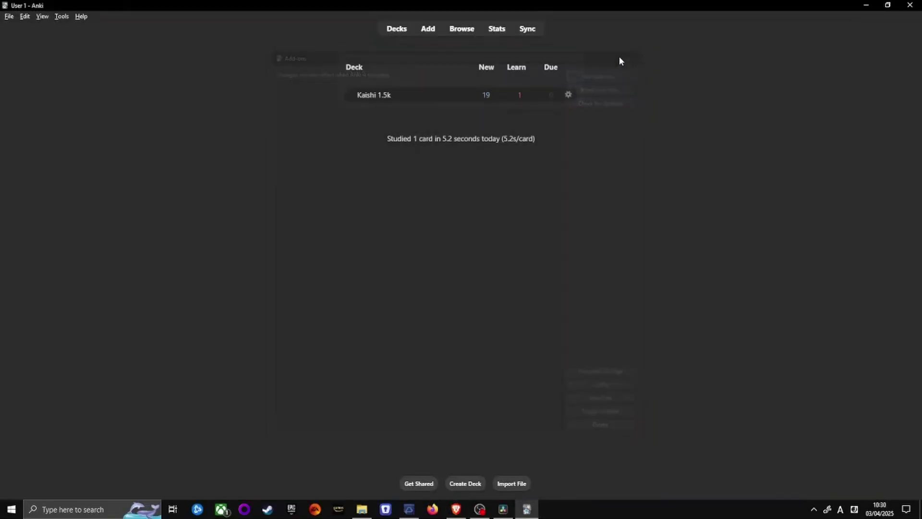
click(67, 17)
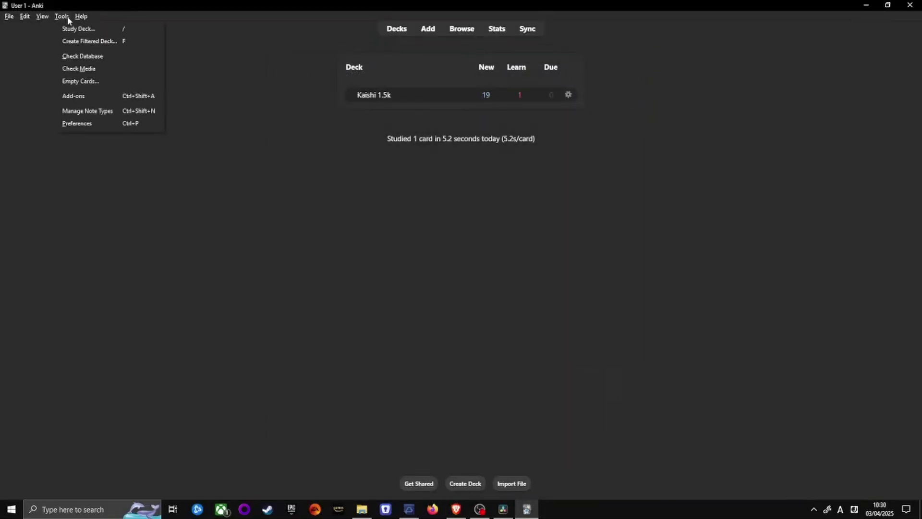
click(73, 96)
click(592, 68)
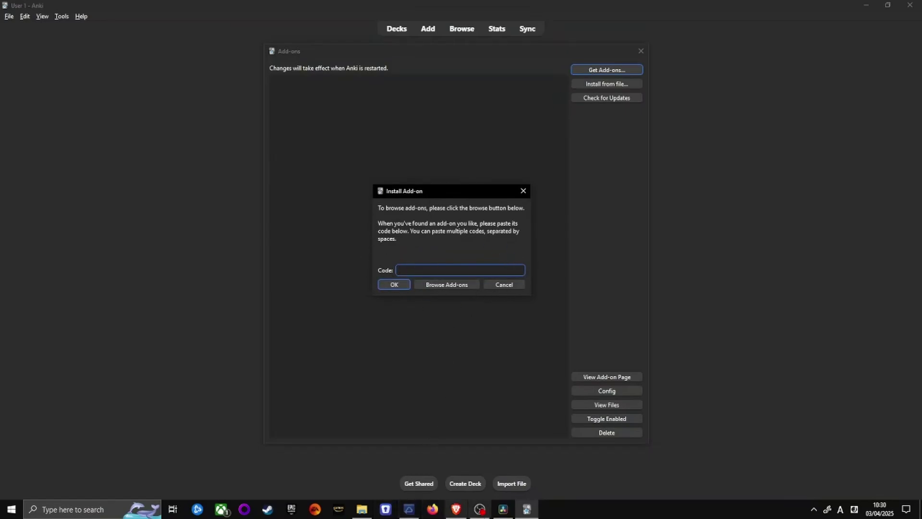
click(456, 509)
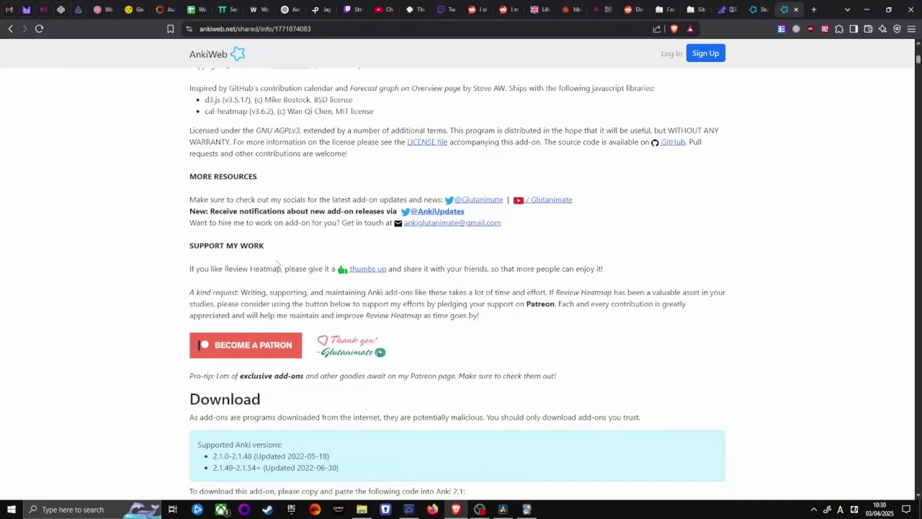
scroll(279, 267, down, 5)
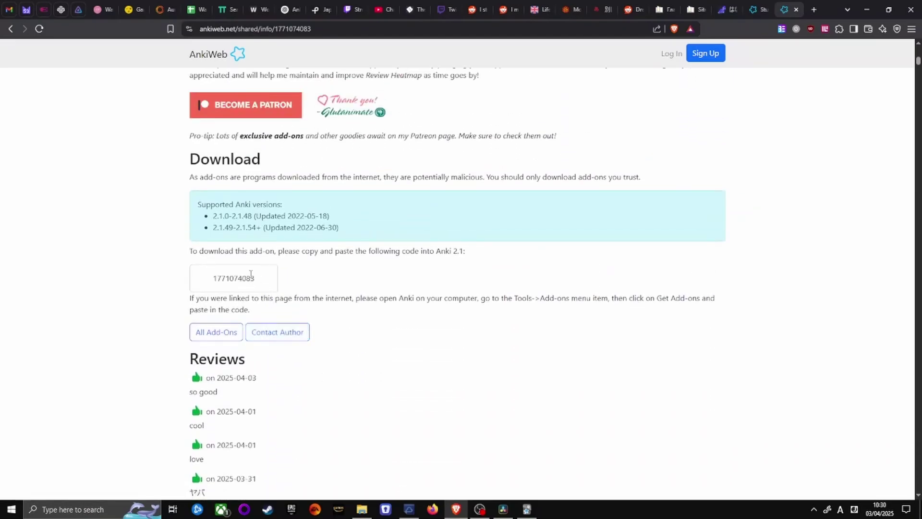
drag(263, 279, 202, 272)
click(526, 509)
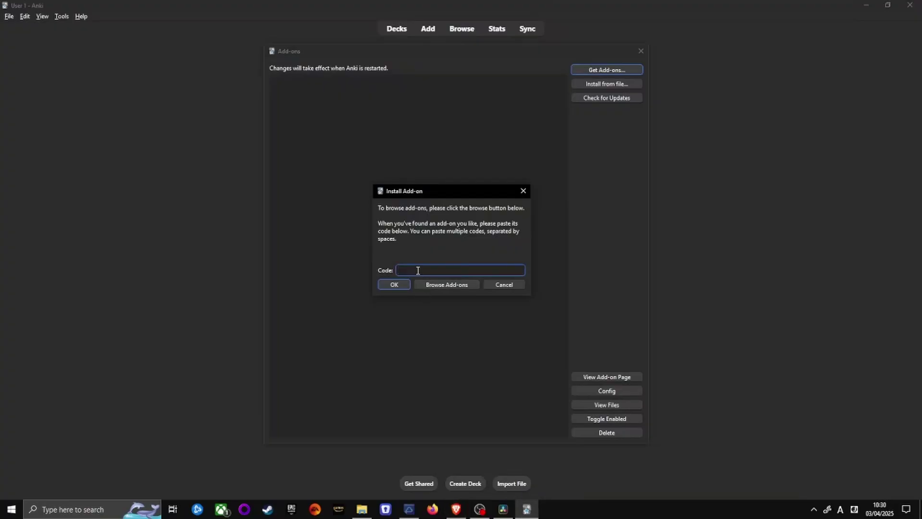
key(ctrl+v)
click(394, 285)
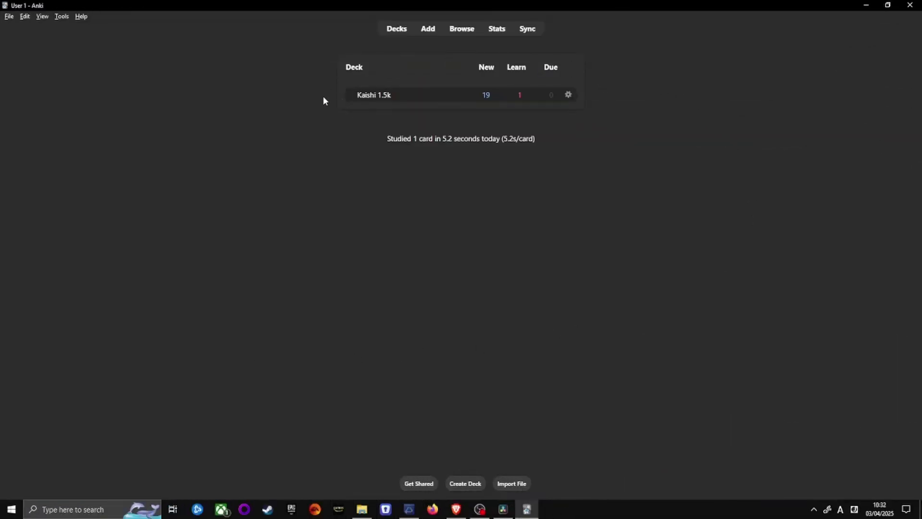
- Open the Kaishi 1.5k deck options and switch FSRS on
click(569, 96)
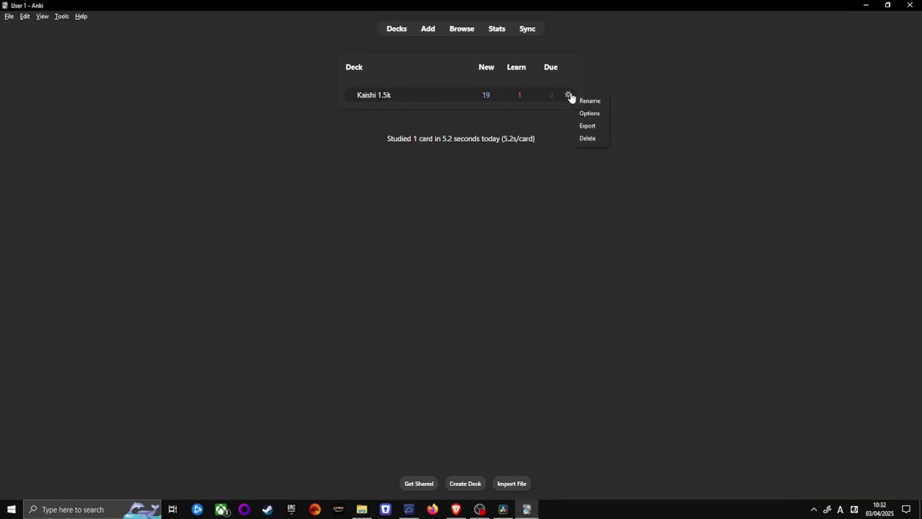
click(591, 116)
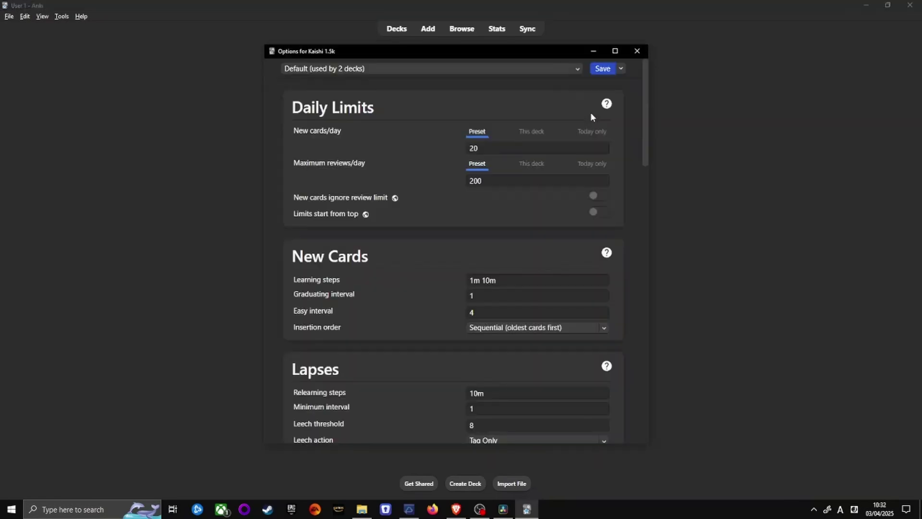
drag(646, 93, 642, 226)
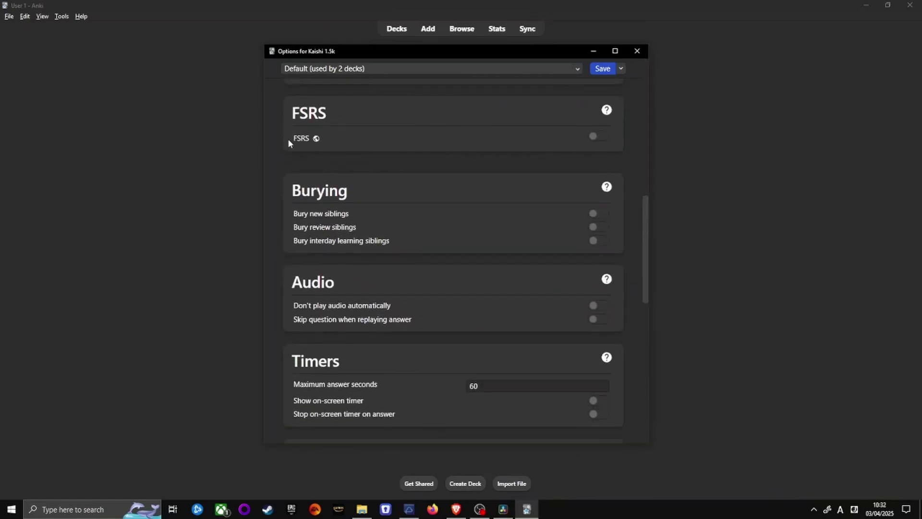
click(594, 137)
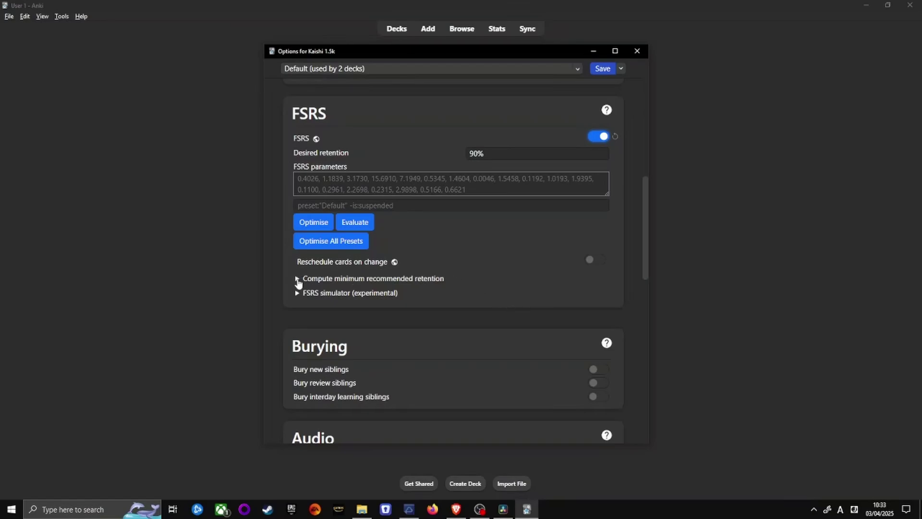
- Compute the minimum recommended retention over 3650 simulated days
click(297, 280)
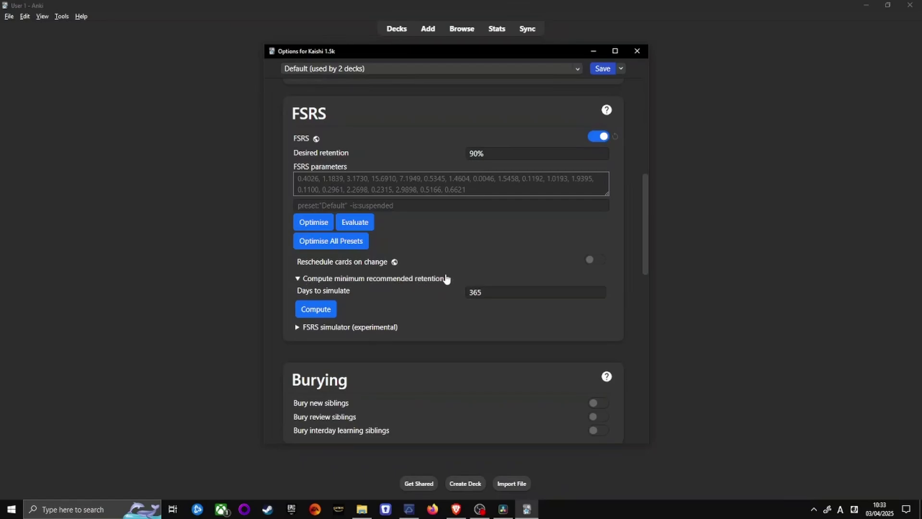
click(487, 290)
text(0)
click(315, 310)
- Change the desired retention from 90% to 86%
drag(292, 151, 361, 151)
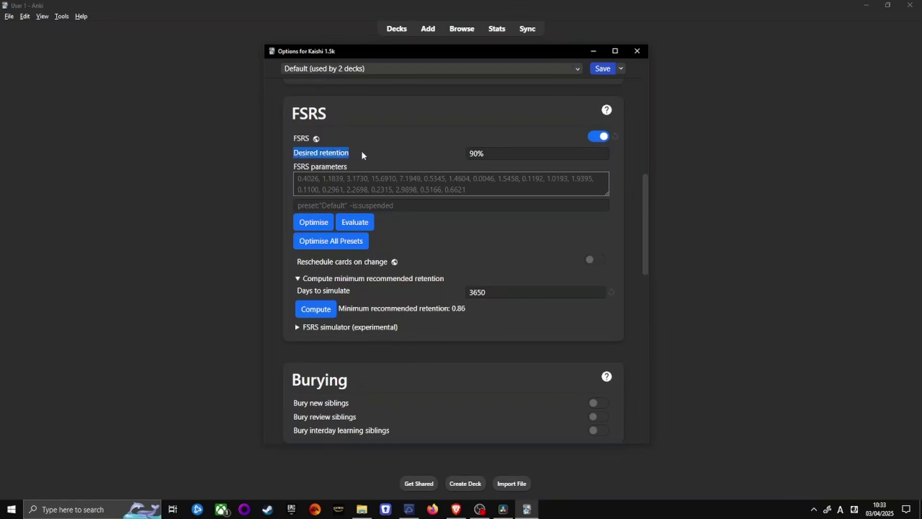
click(477, 153)
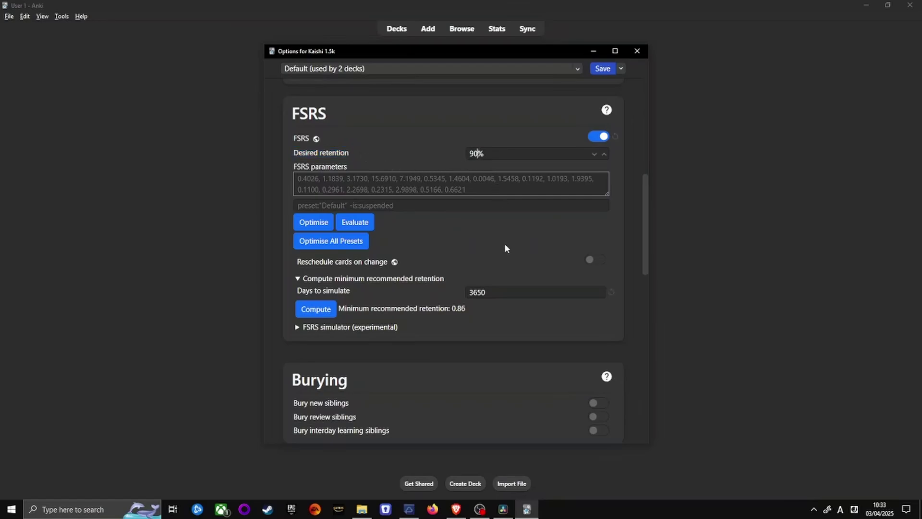
key(BackSpace)
key(BackSpace)
text(85)
key(BackSpace)
text(6)
click(413, 136)
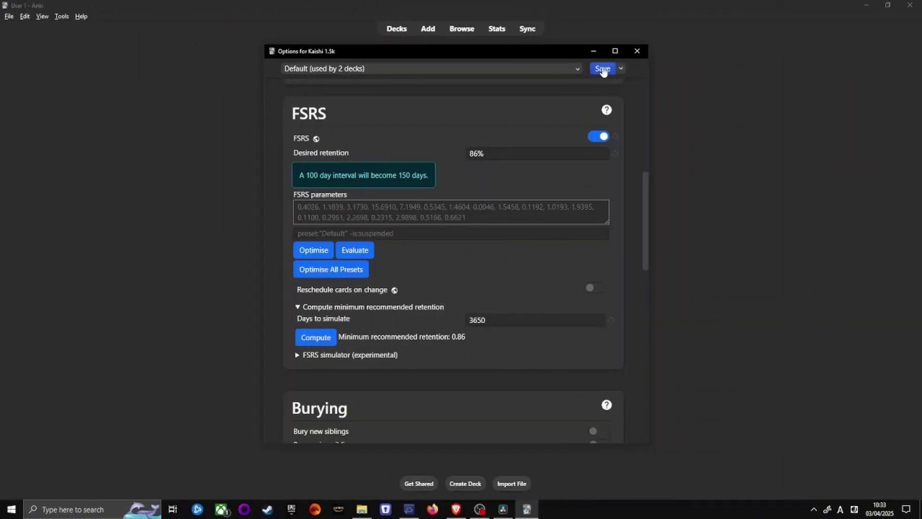
- Reopen the Kaishi 1.5k options and set 9999 maximum reviews and 10 new cards per day
click(602, 69)
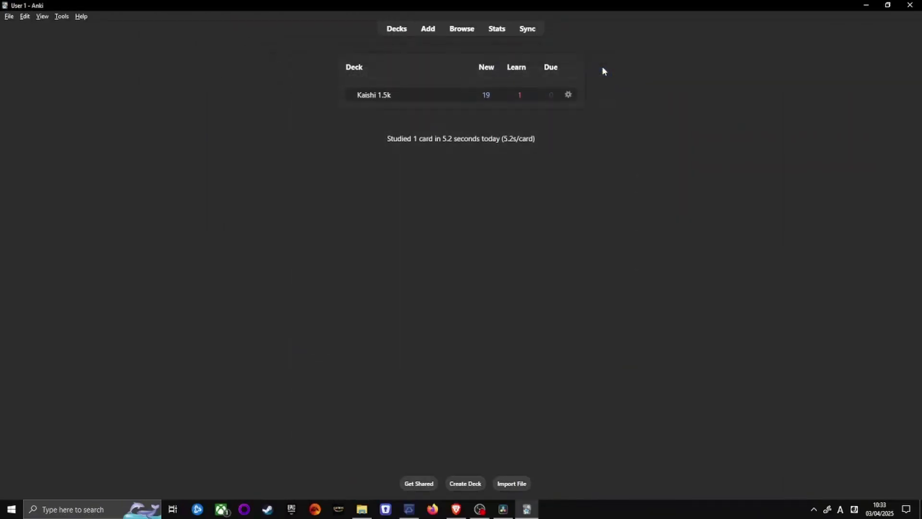
click(568, 95)
click(576, 115)
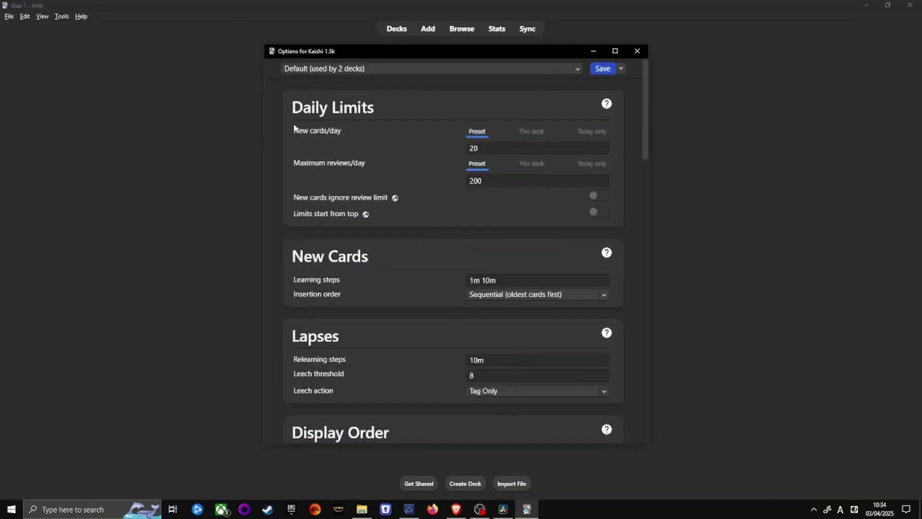
drag(379, 165, 286, 166)
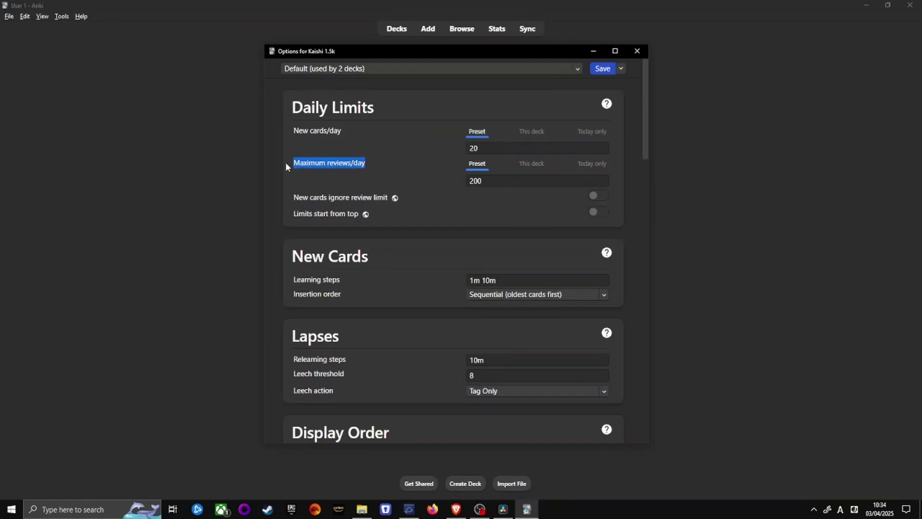
double_click(500, 183)
text(9999)
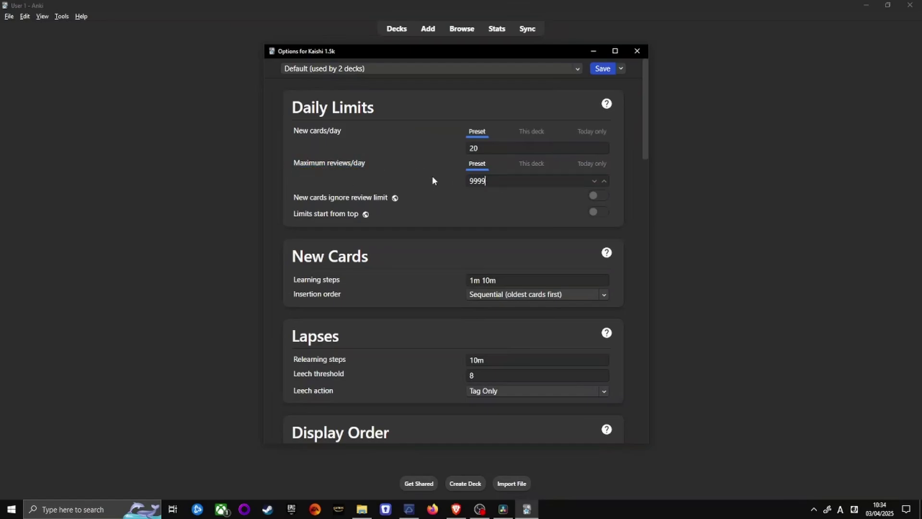
click(406, 186)
drag(491, 147, 470, 145)
click(345, 130)
drag(343, 127, 291, 131)
drag(480, 148, 454, 147)
scroll(385, 148, down, 4)
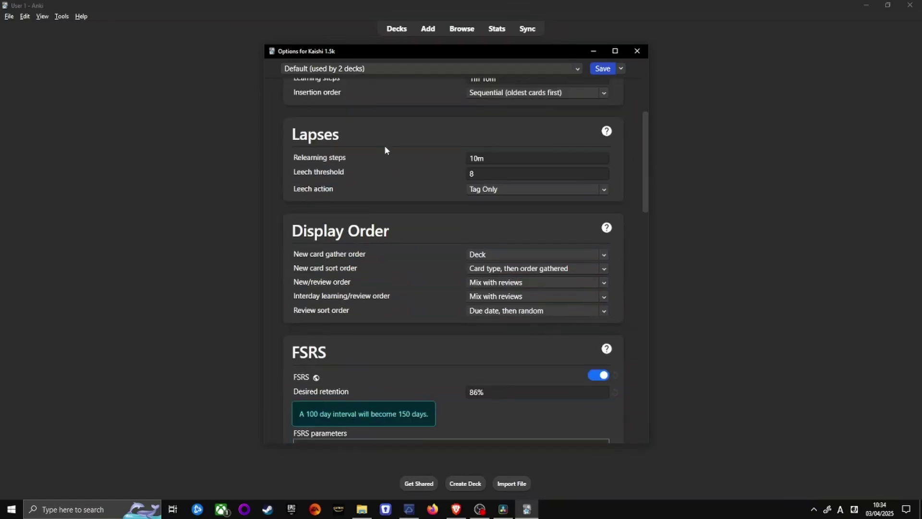
- Change the Lapses leech action from Tag Only to Suspend Card
drag(349, 134, 286, 136)
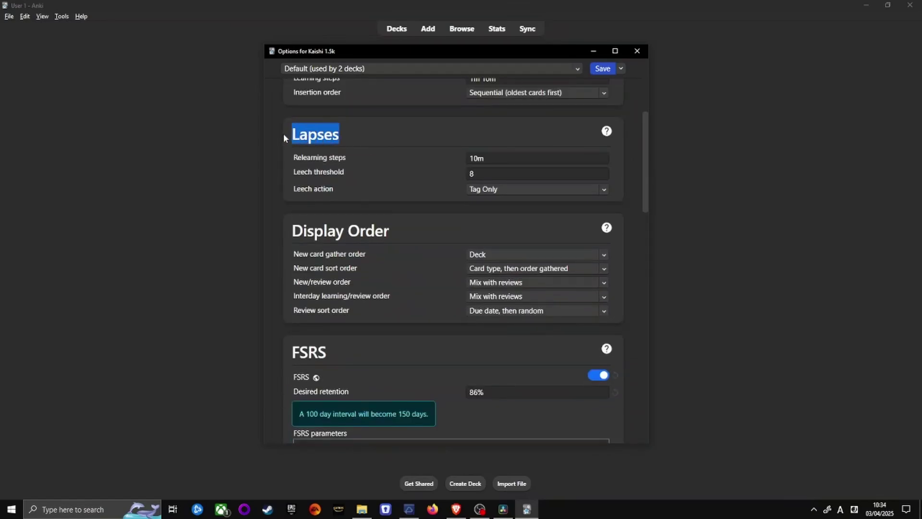
click(474, 174)
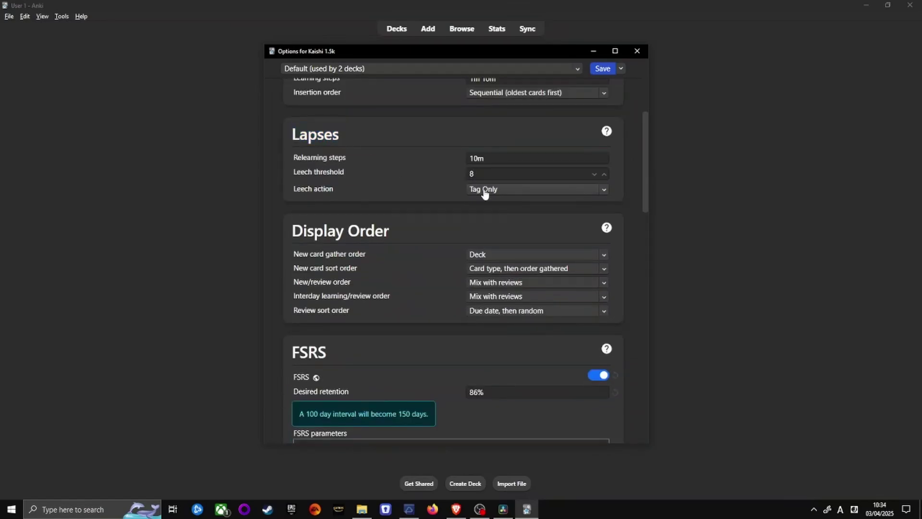
click(485, 191)
click(488, 207)
drag(396, 236, 296, 224)
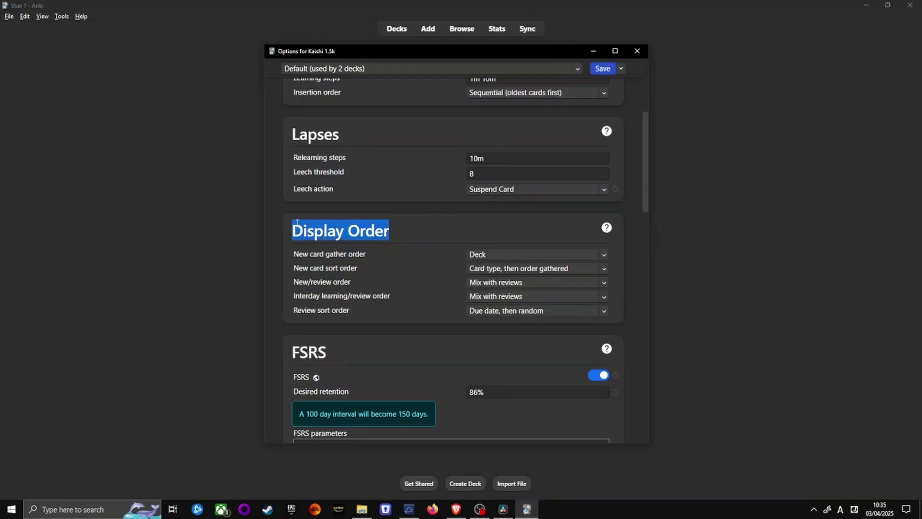
- Set new/review order to Show after reviews, interday learning to Show before reviews, and review sort to Descending retrievability
click(426, 234)
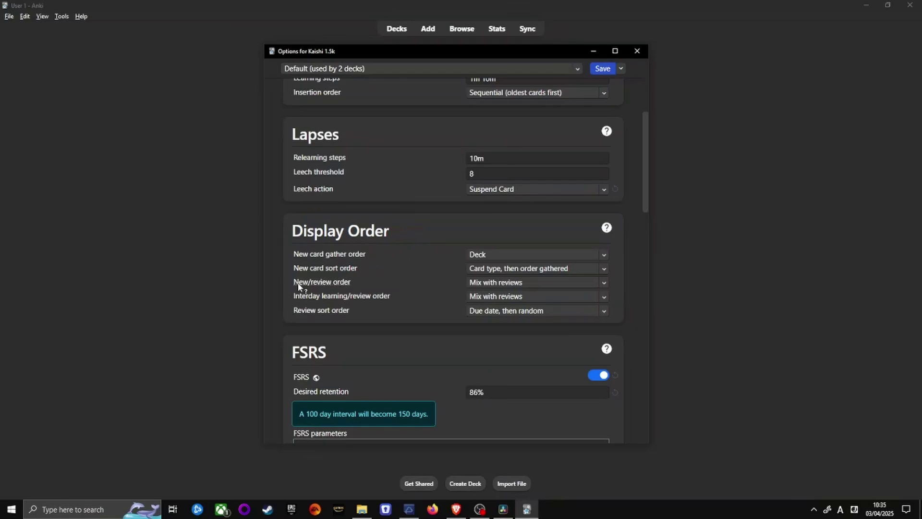
drag(297, 286, 361, 282)
click(550, 287)
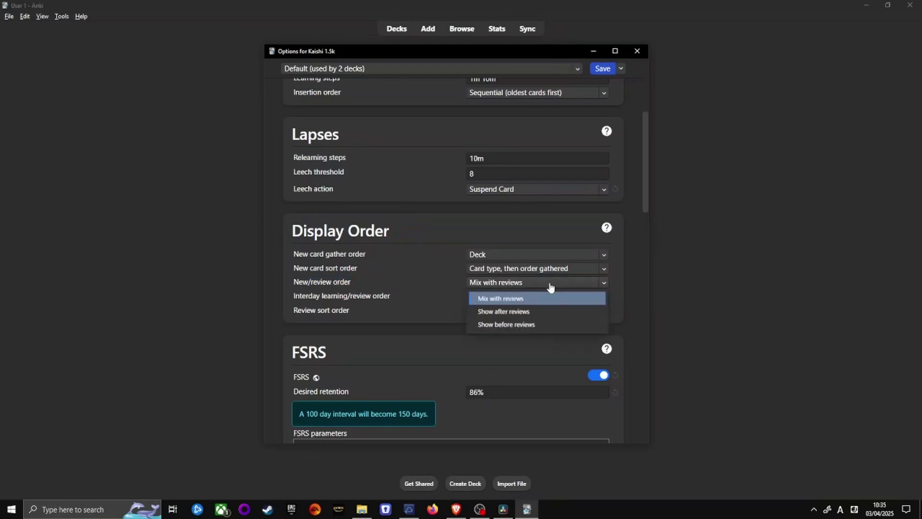
click(518, 312)
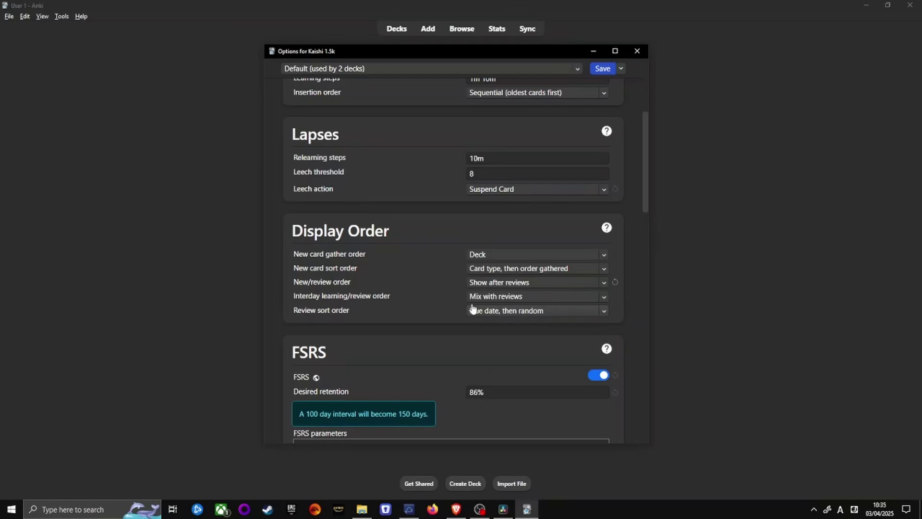
drag(408, 296, 287, 296)
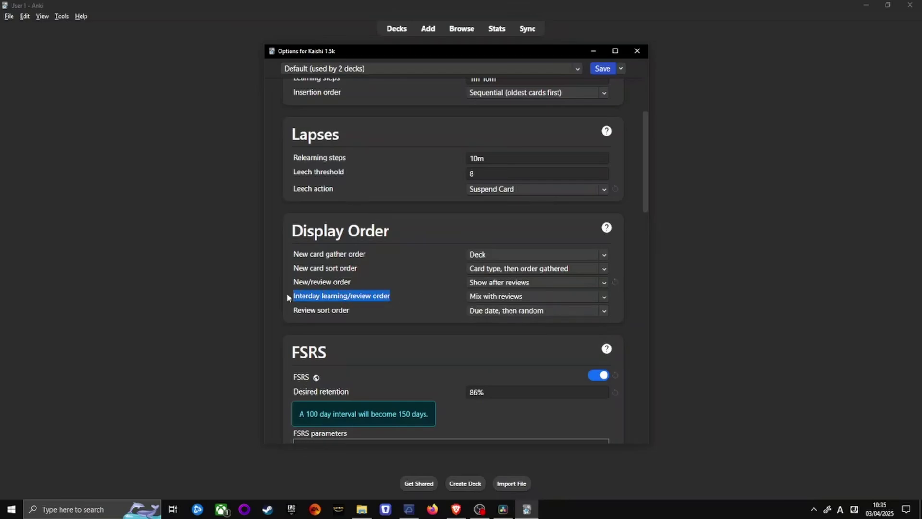
click(543, 298)
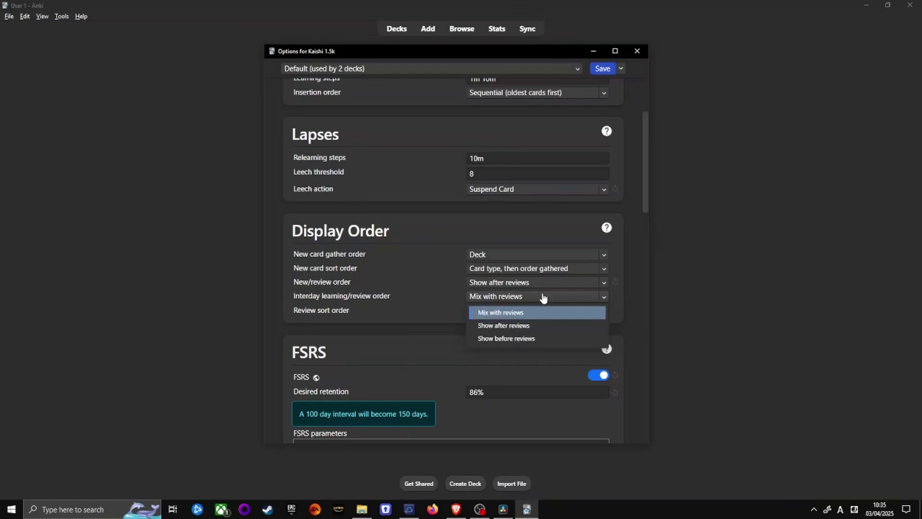
click(518, 339)
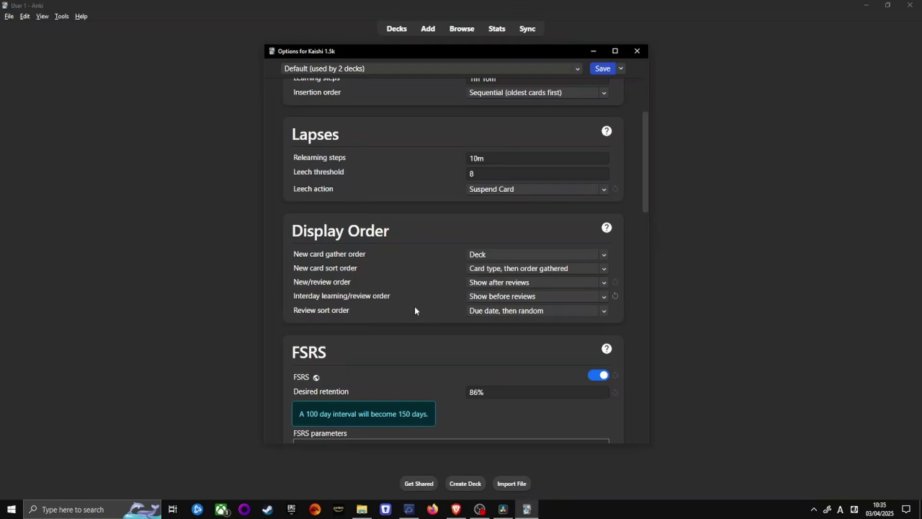
drag(415, 307, 248, 310)
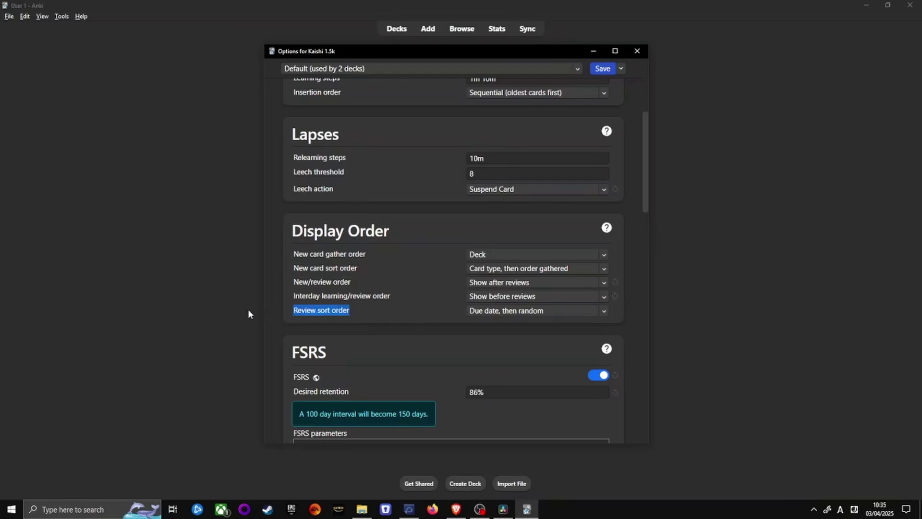
click(565, 313)
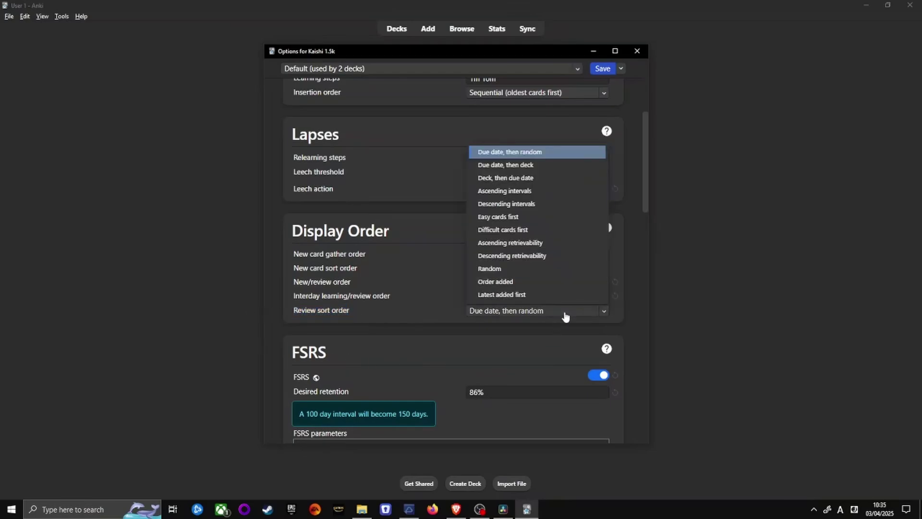
click(524, 260)
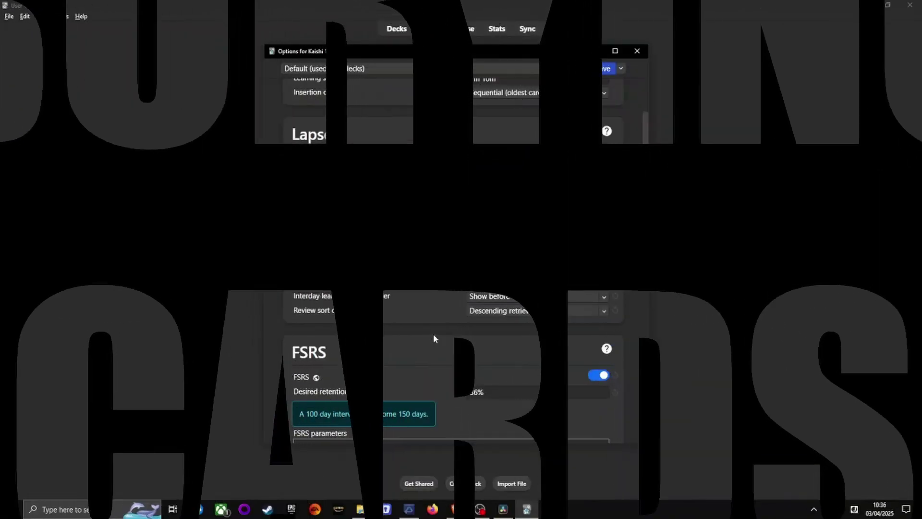
- Turn on burying of new, review and interday learning siblings
scroll(433, 337, down, 5)
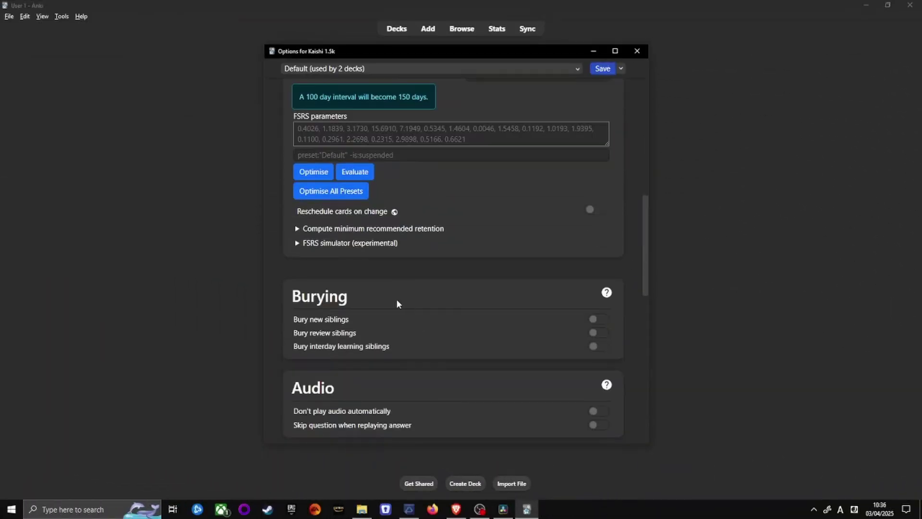
drag(396, 303, 274, 301)
click(598, 319)
click(597, 333)
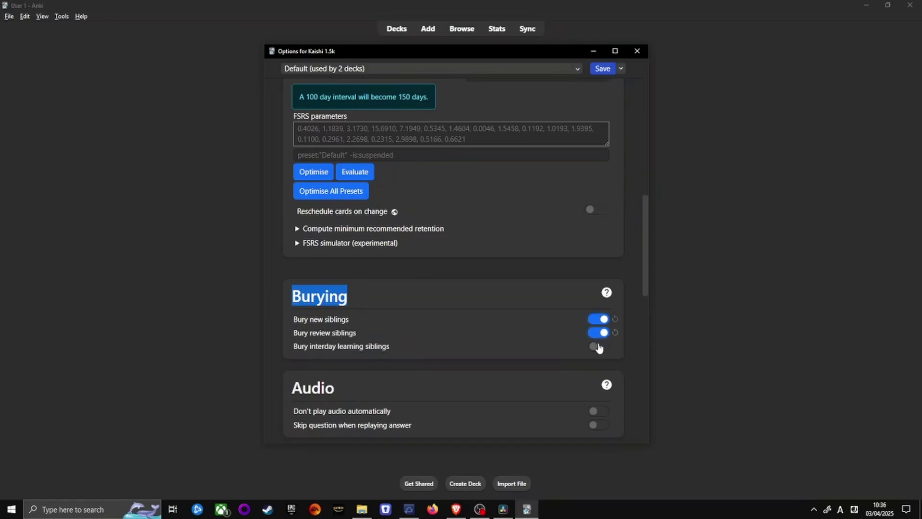
click(598, 346)
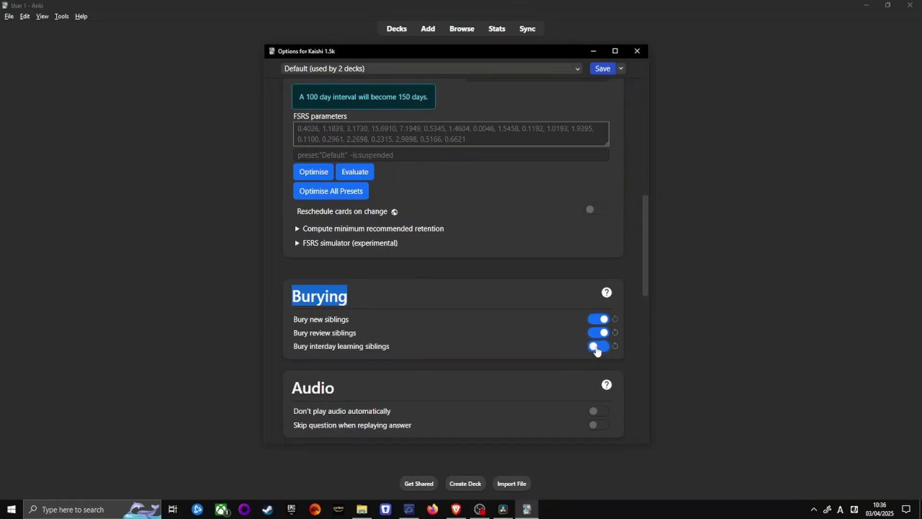
click(541, 378)
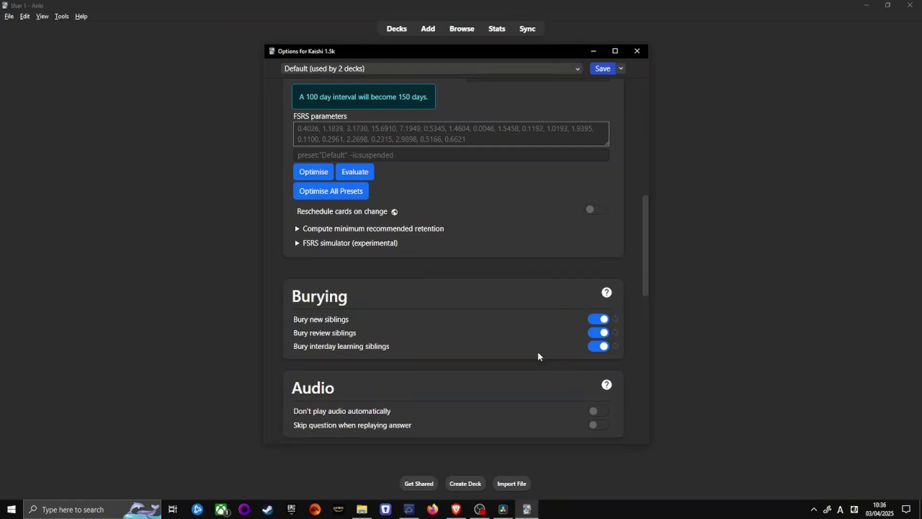
- Switch on 'Don't play audio automatically' under Audio
scroll(538, 357, down, 3)
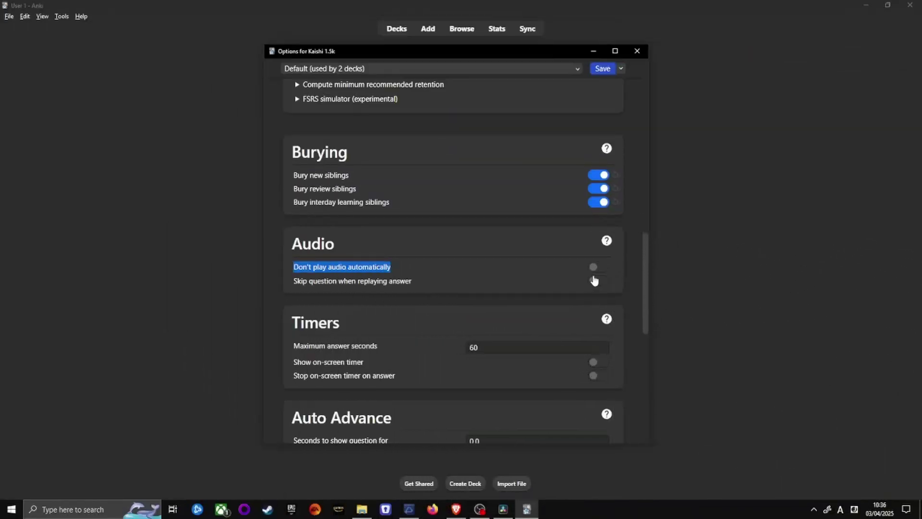
click(594, 269)
scroll(461, 304, down, 2)
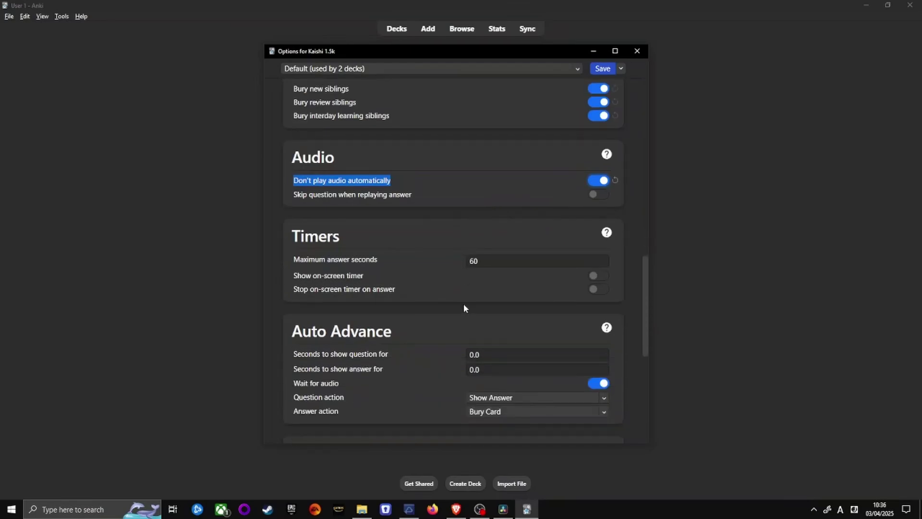
- Set the Easy Days load to Reduced for Saturday and Minimum for Sunday
scroll(462, 303, down, 2)
scroll(448, 295, down, 3)
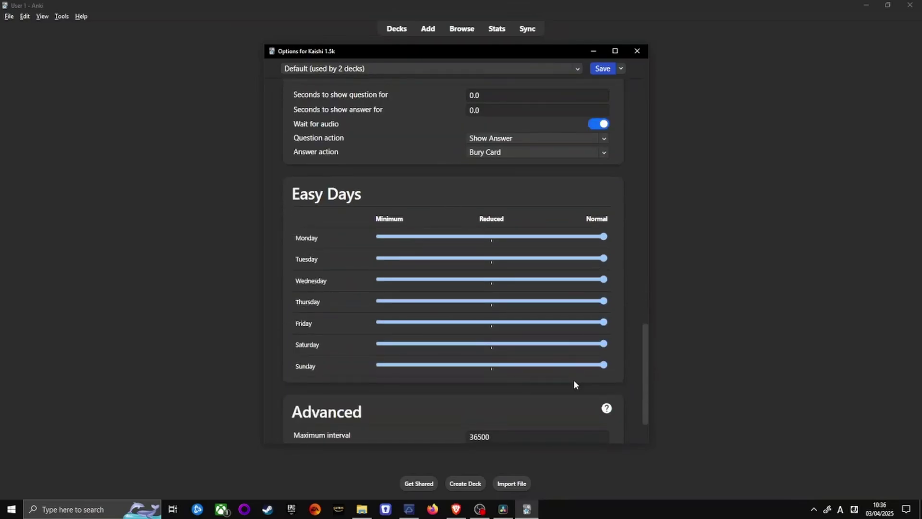
drag(603, 344, 491, 345)
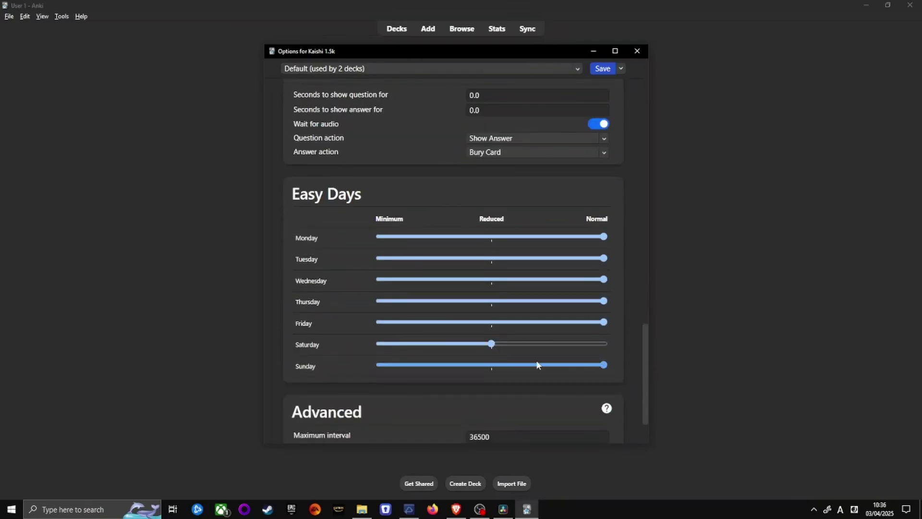
drag(537, 365, 384, 363)
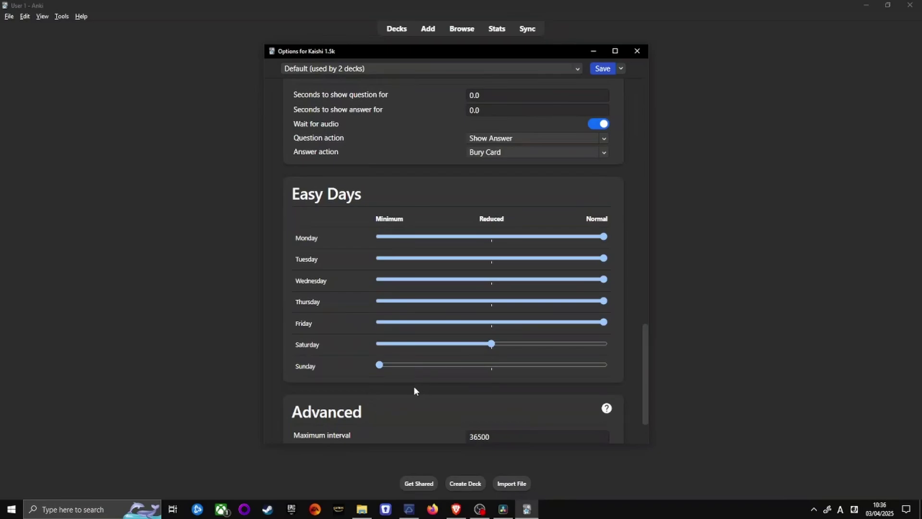
- Save the changed Kaishi 1.5k deck options
scroll(428, 377, down, 1)
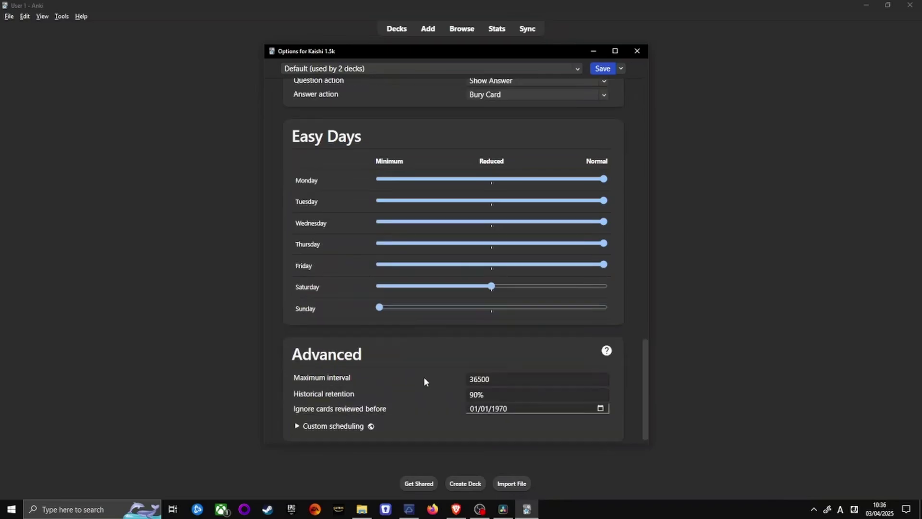
scroll(427, 368, down, 1)
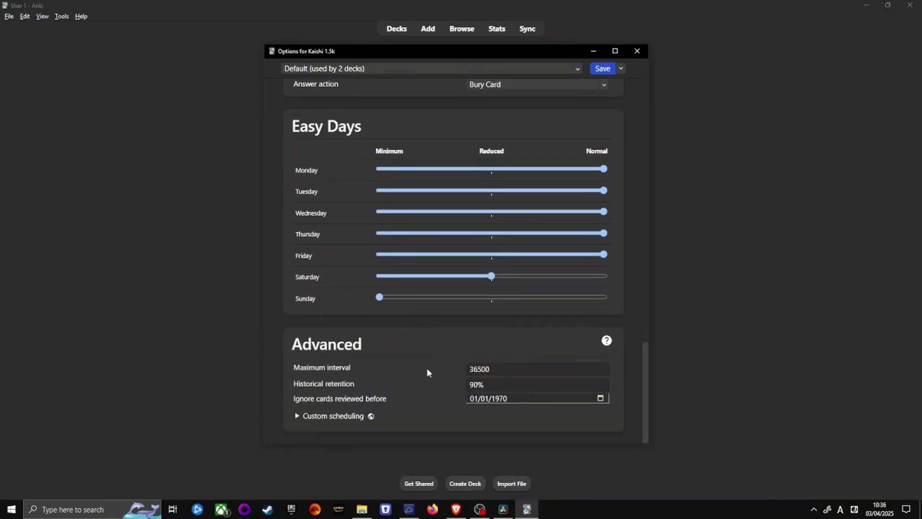
click(601, 69)
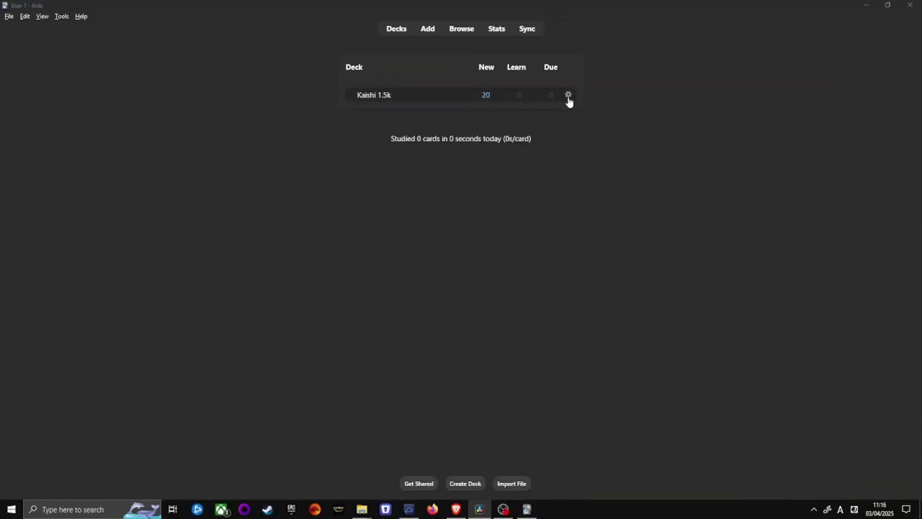
- Reopen the Kaishi 1.5k deck options to check the saved settings
click(569, 95)
click(584, 117)
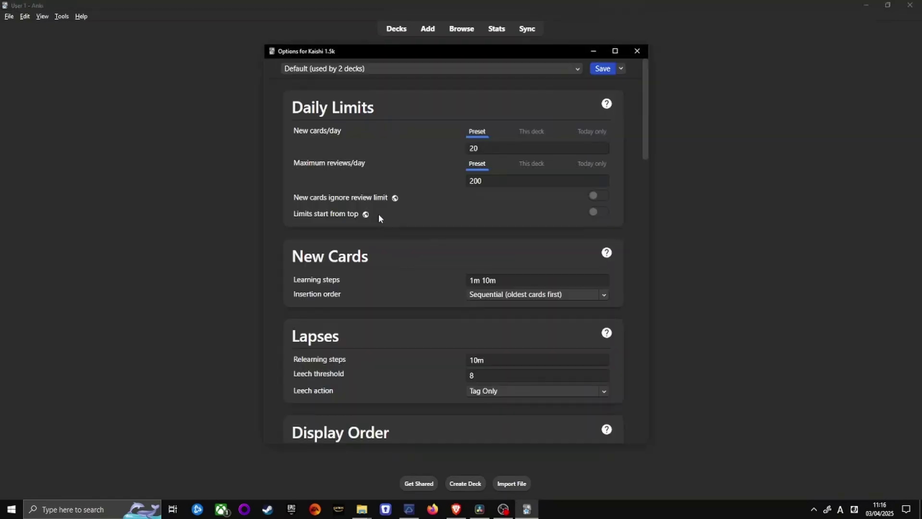
scroll(378, 214, down, 10)
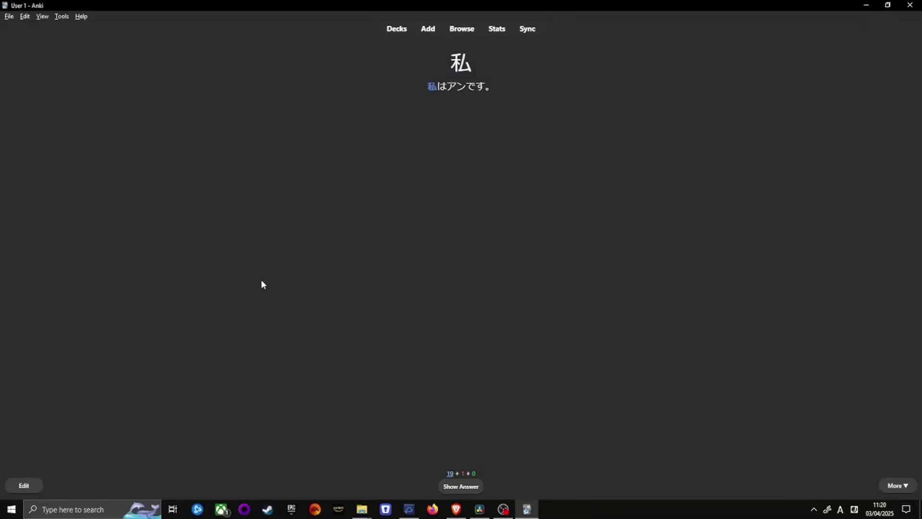
- Uncheck 'Show next review time above answer buttons' in Review preferences, then show the answer
click(61, 17)
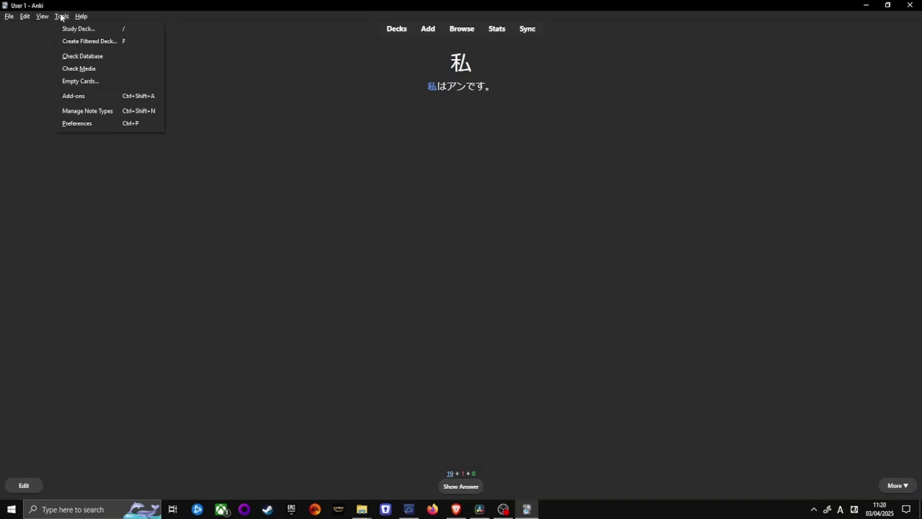
click(82, 125)
click(402, 111)
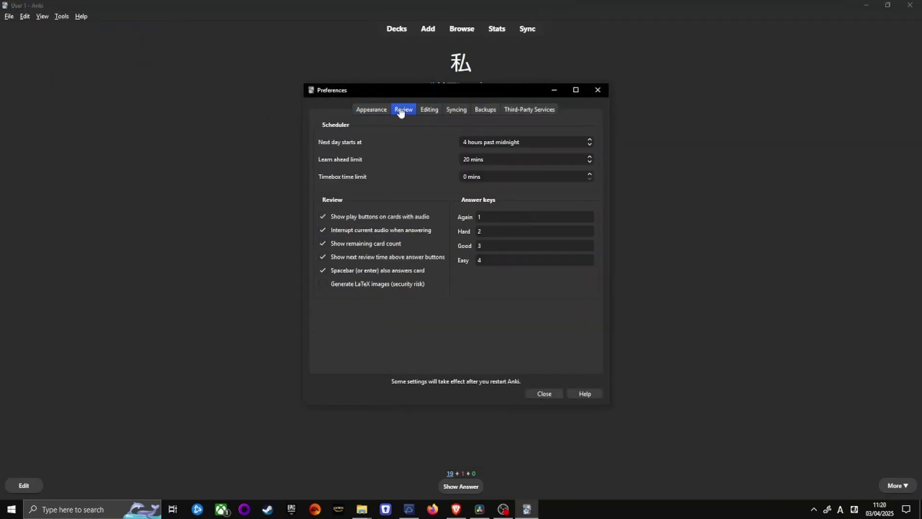
click(362, 258)
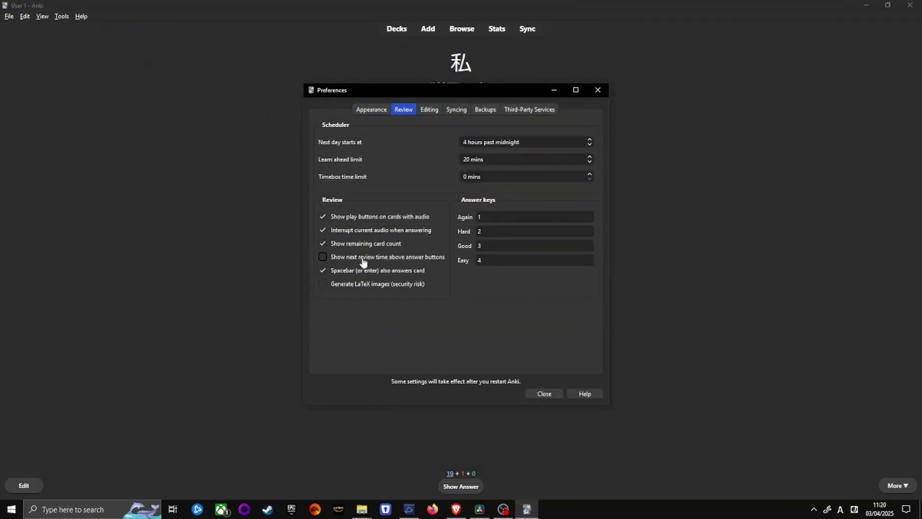
click(545, 394)
click(453, 486)
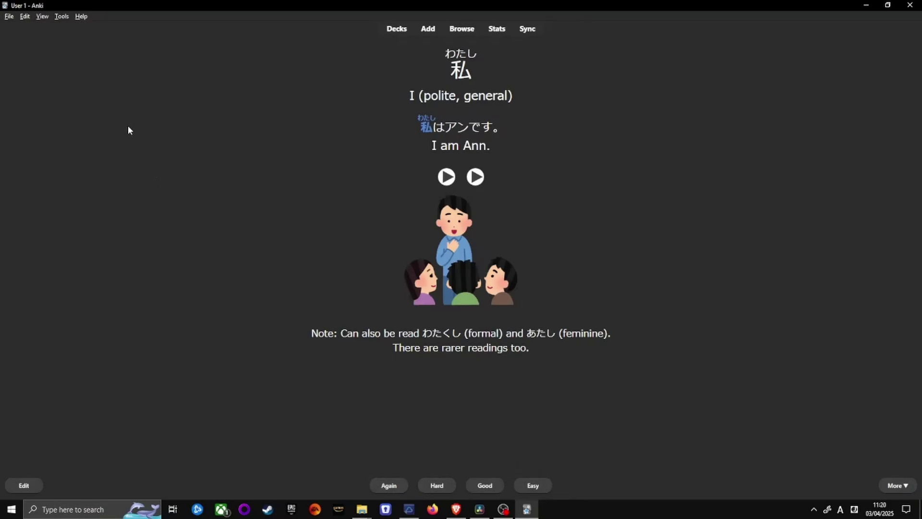
- Toggle the next-review-time option in Review preferences again and recheck the card's answer side
click(61, 17)
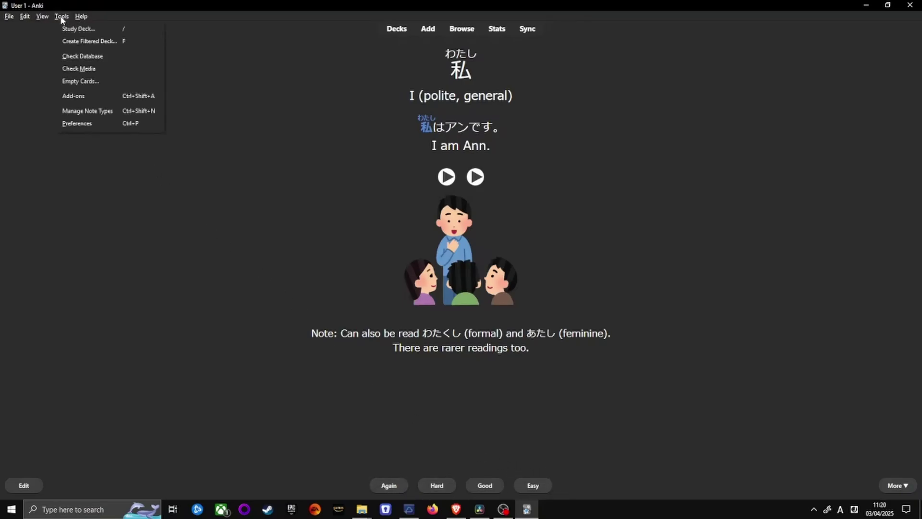
click(77, 124)
click(402, 108)
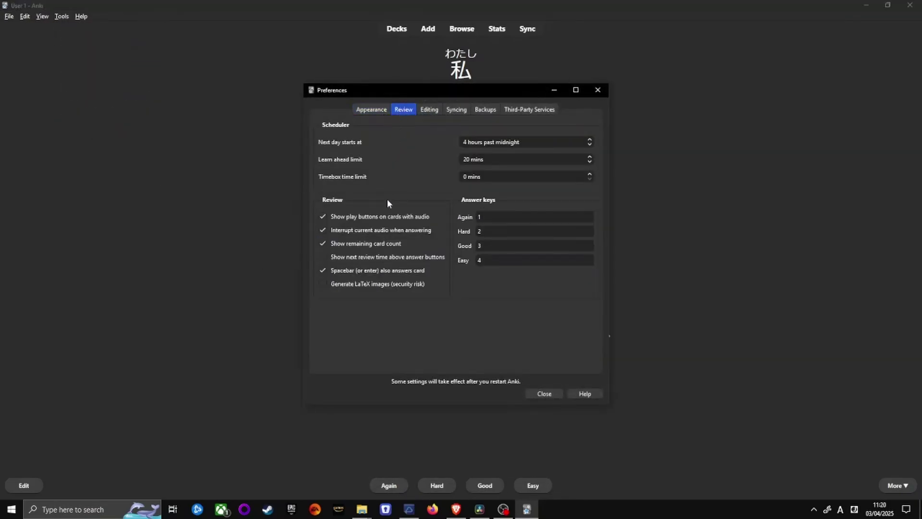
click(371, 257)
click(543, 396)
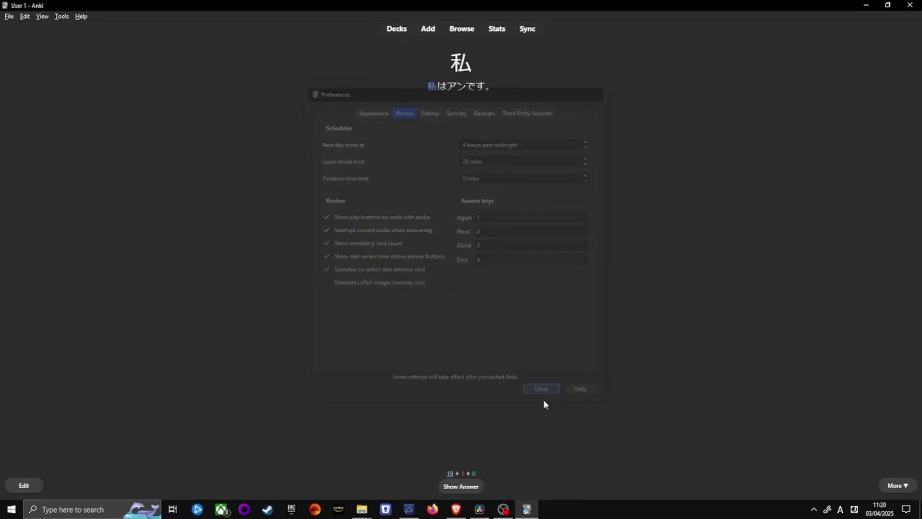
click(465, 486)
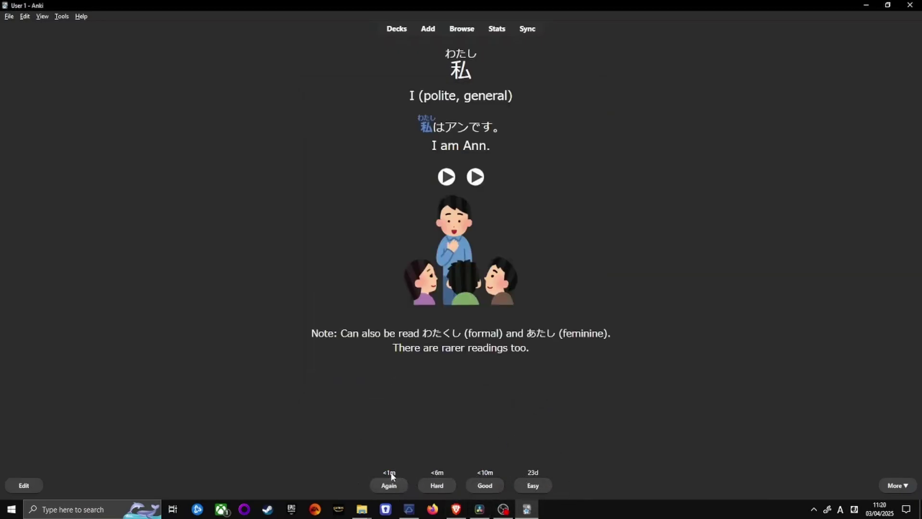
- Verify the Review preferences once more without changes, then reveal the card's answer
click(62, 17)
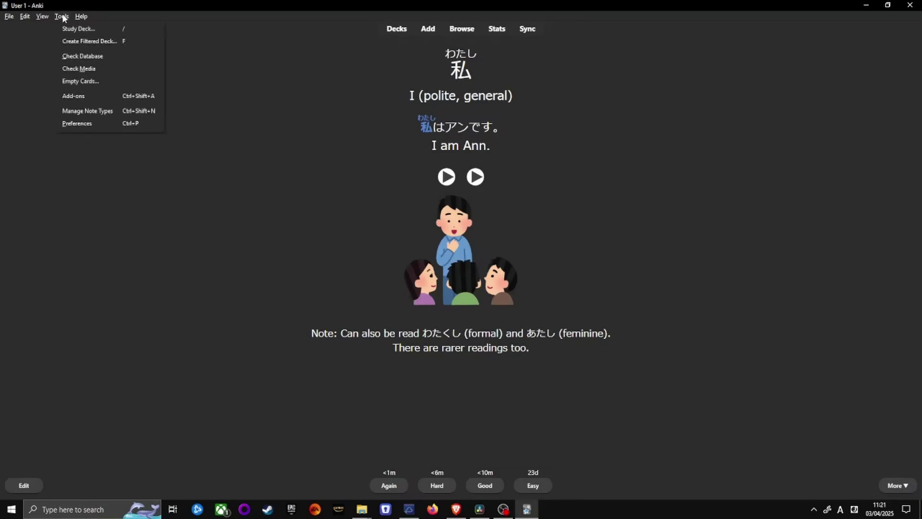
click(82, 122)
click(395, 111)
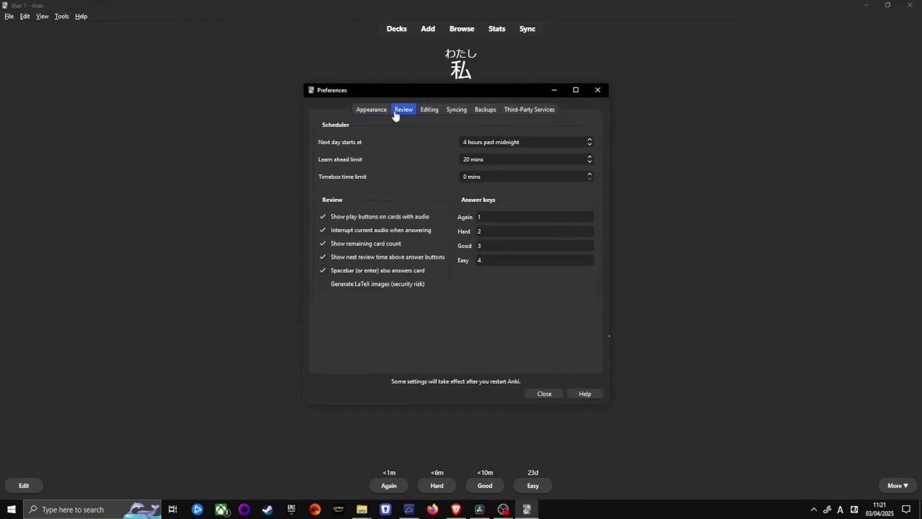
click(550, 395)
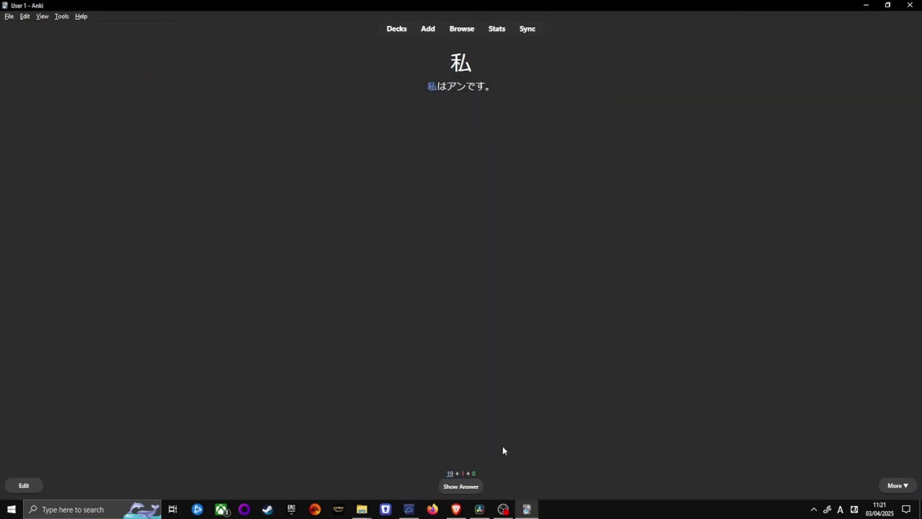
click(470, 484)
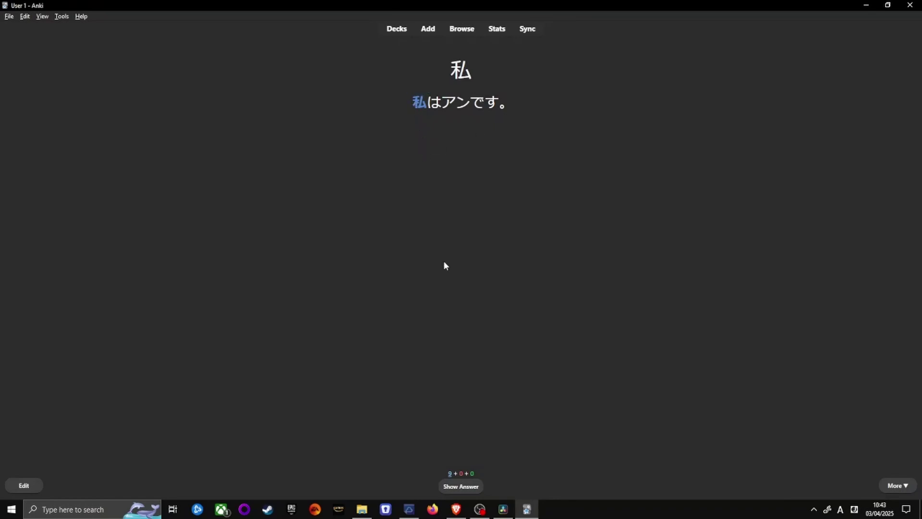
- Show the 私 card's answer with its meaning, example sentence and picture
click(449, 486)
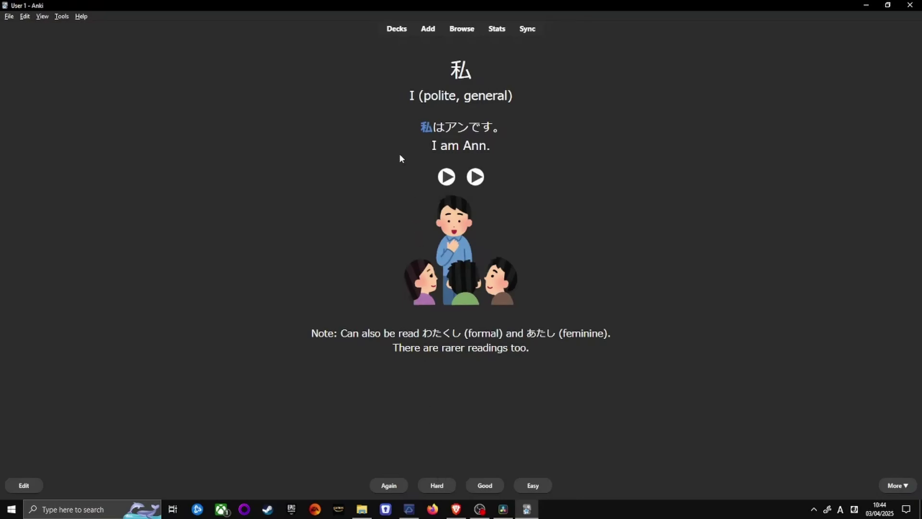
drag(392, 102, 524, 102)
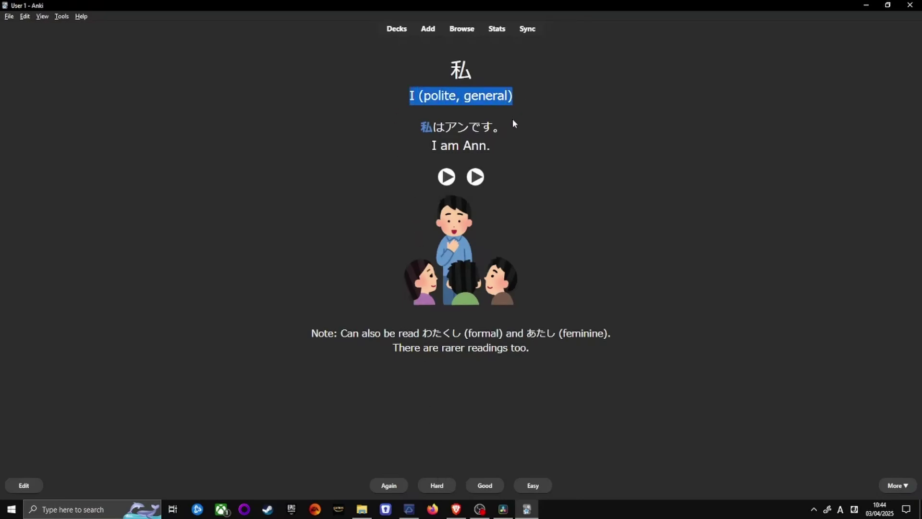
click(583, 288)
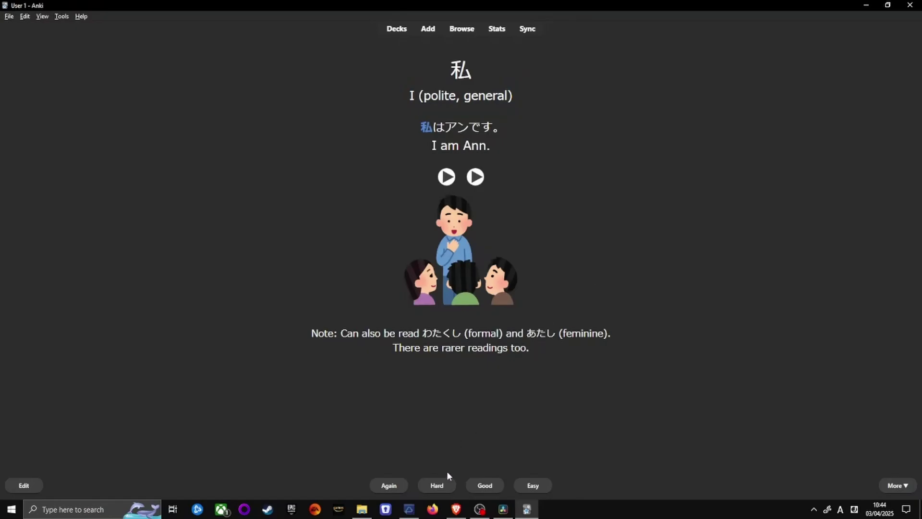